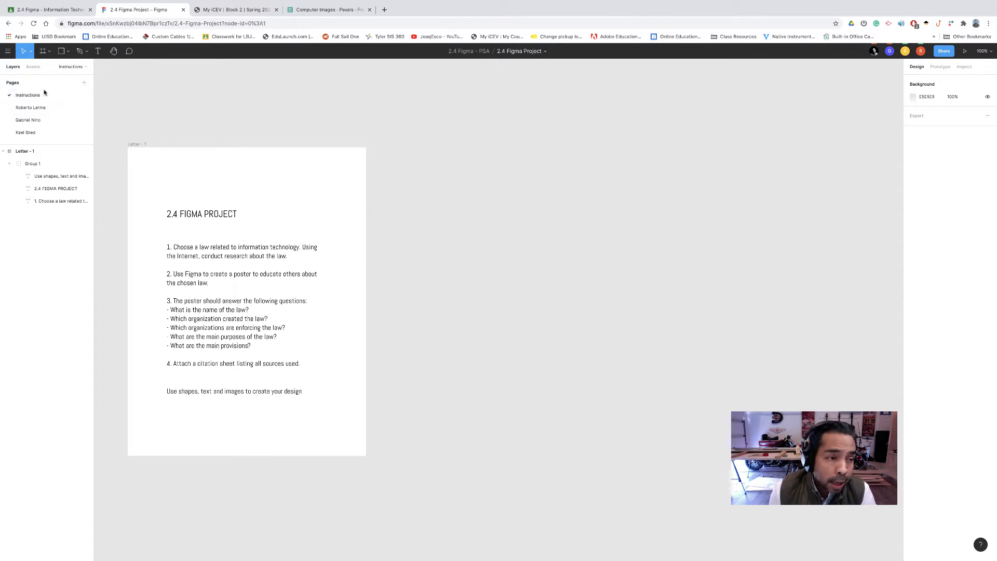
Step: Add a new page to the project and name it with the teacher's title and surname
left_click(84, 83)
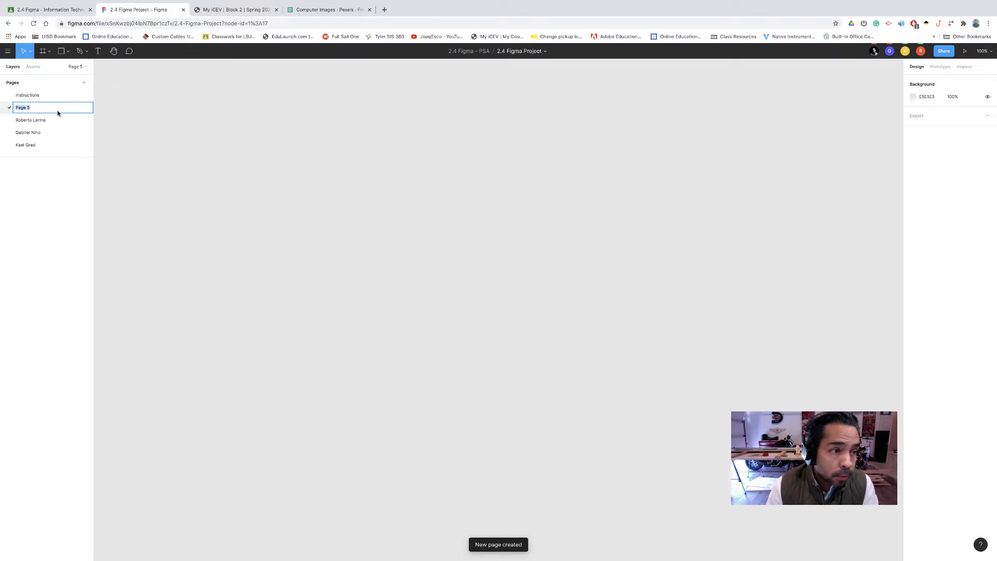
type("Mr. Mendoza")
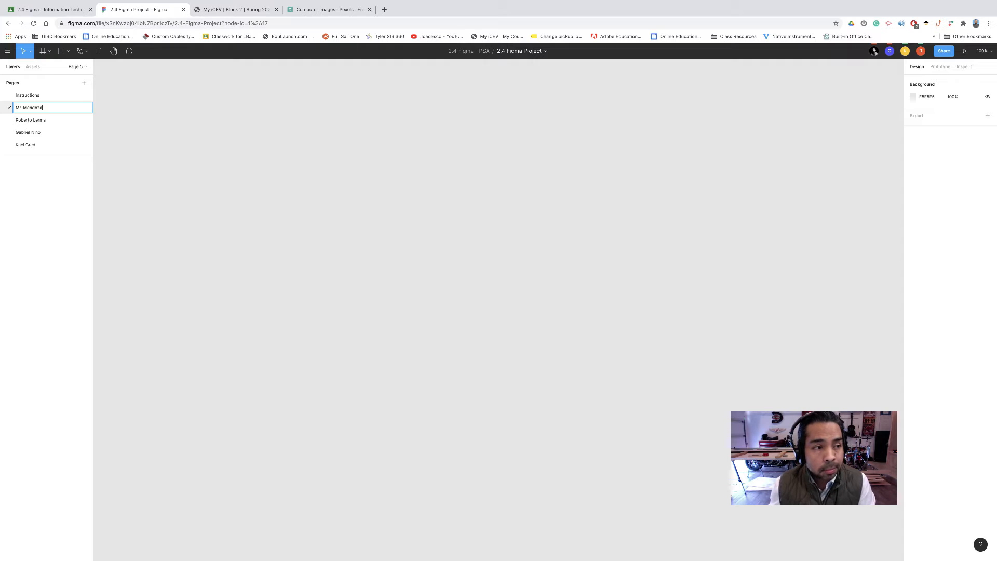
left_click(50, 201)
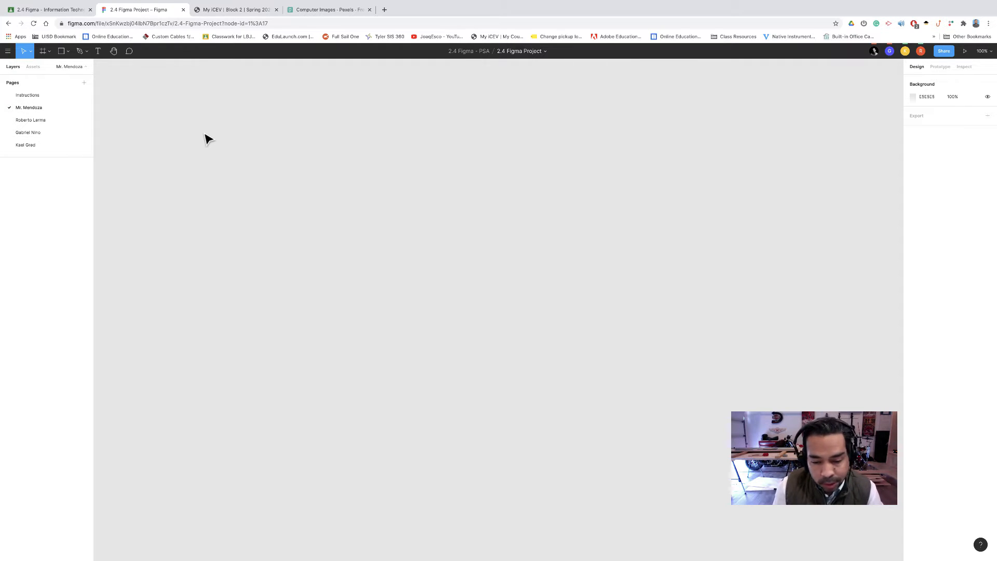
Step: Add a frame to the new page using the MacBook Pro desktop preset
left_click(50, 53)
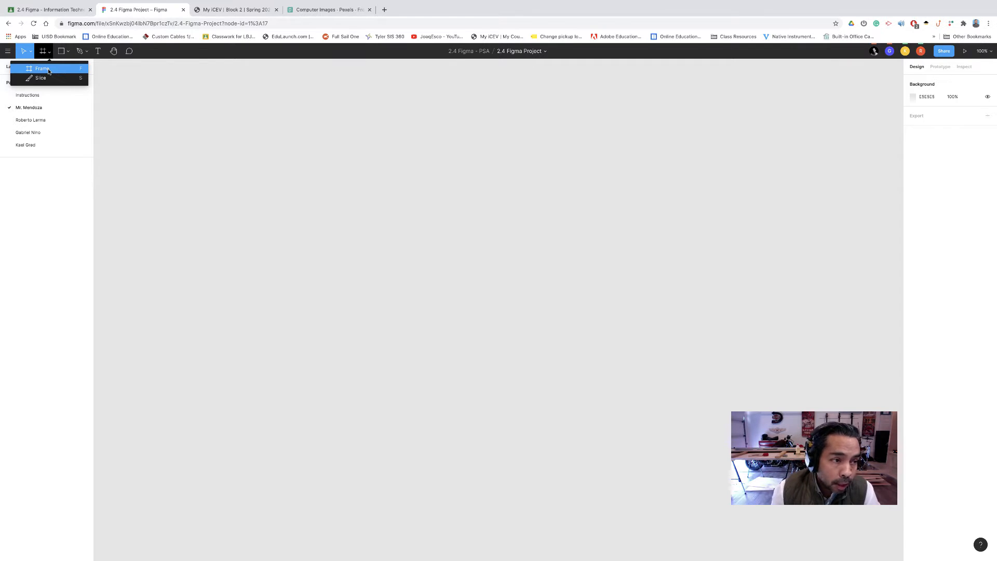
left_click(49, 71)
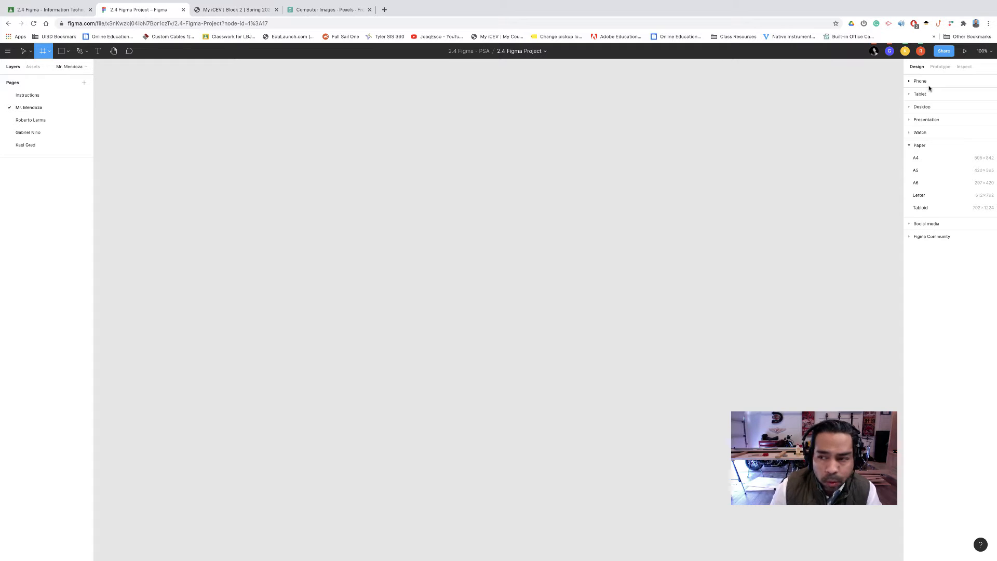
left_click(908, 107)
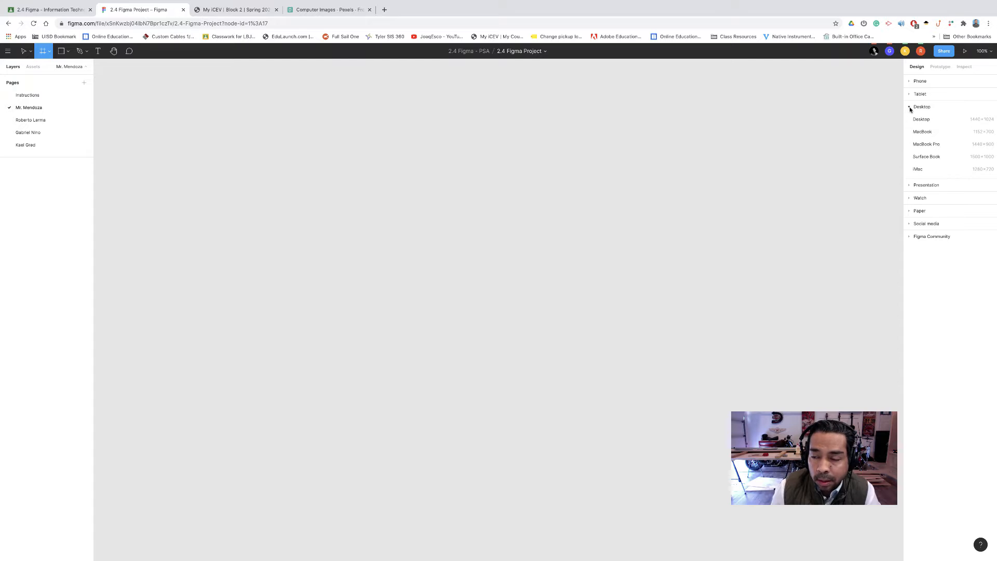
left_click(926, 145)
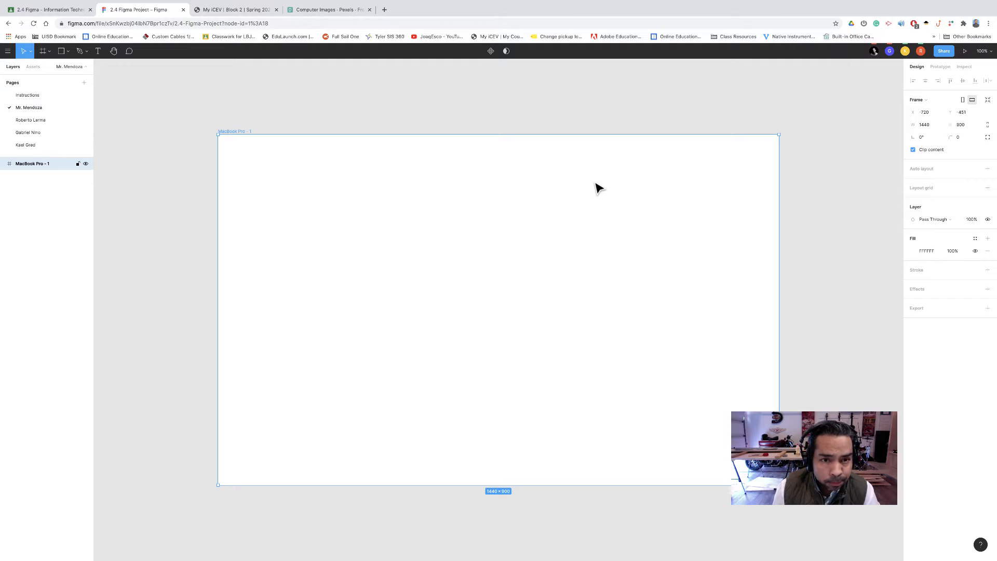
left_click(449, 94)
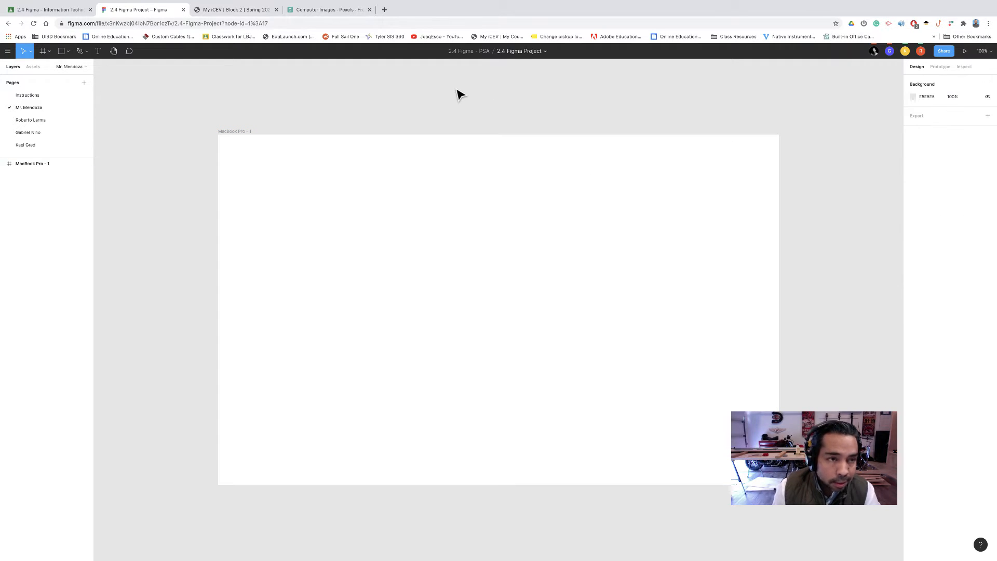
Step: Switch to My iCEV and resume the Legal Responsibilities Student Notes in Block 2's Legal & Ethical Responsibilities in Information Technology lesson
left_click(210, 11)
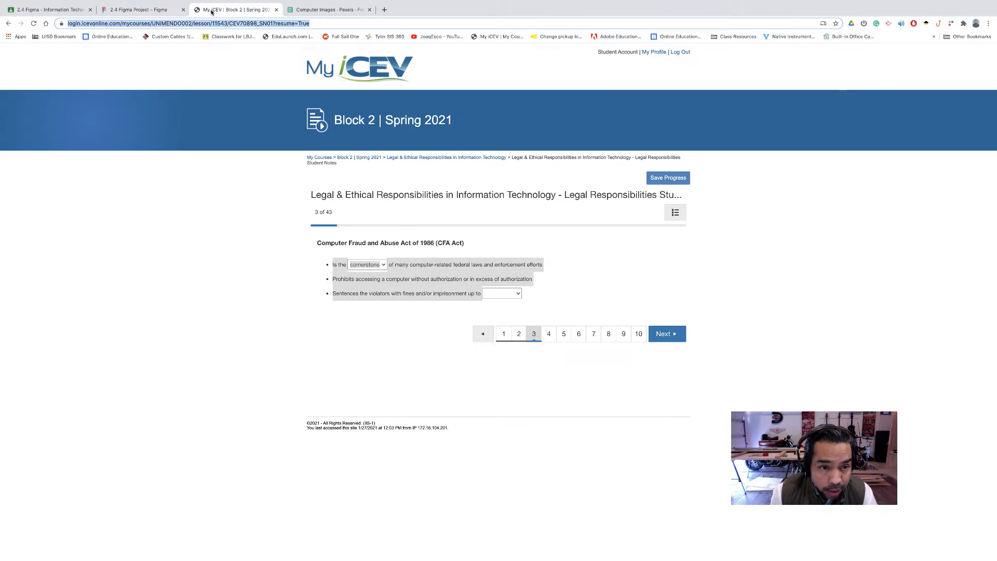
left_click(257, 200)
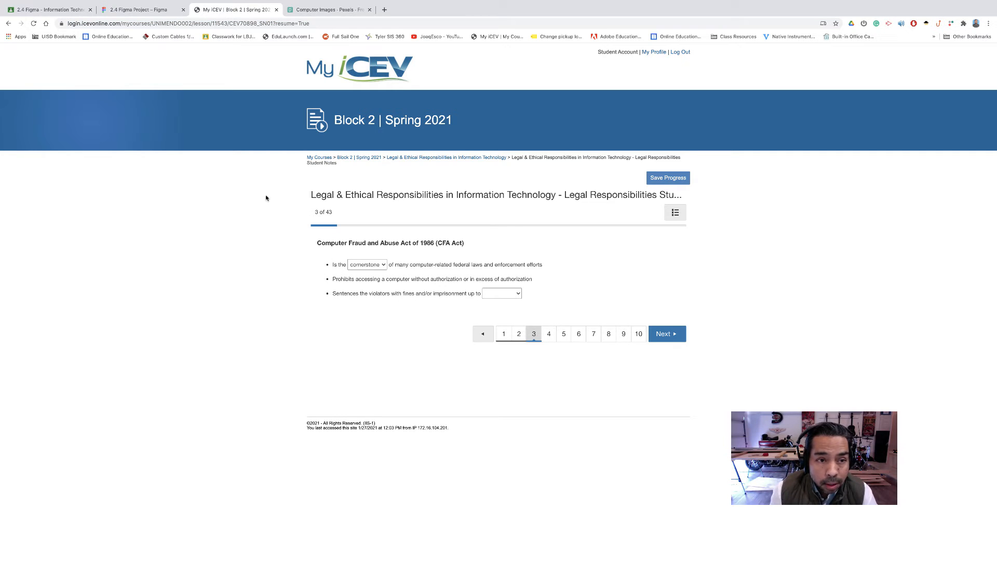
left_click(8, 23)
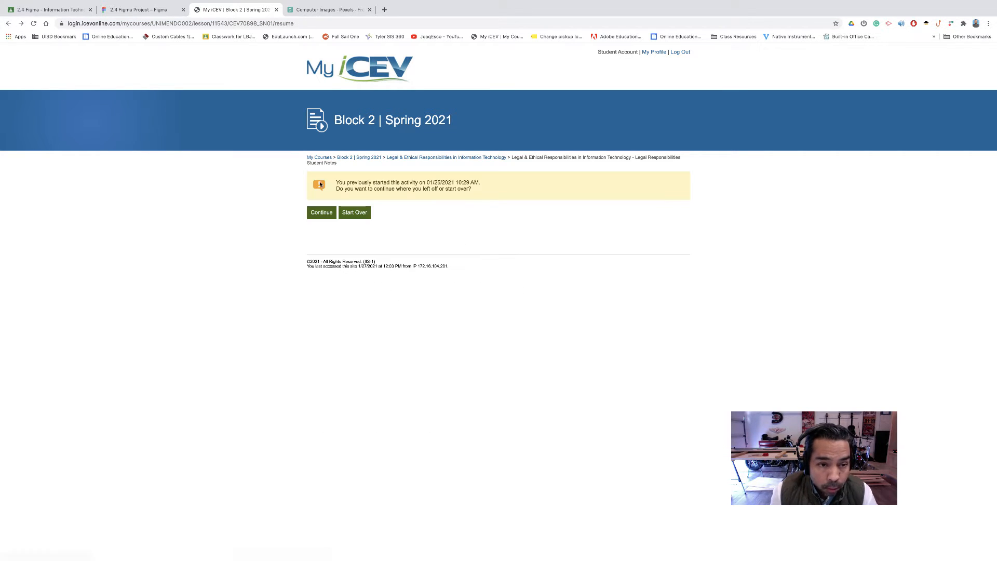
left_click(330, 82)
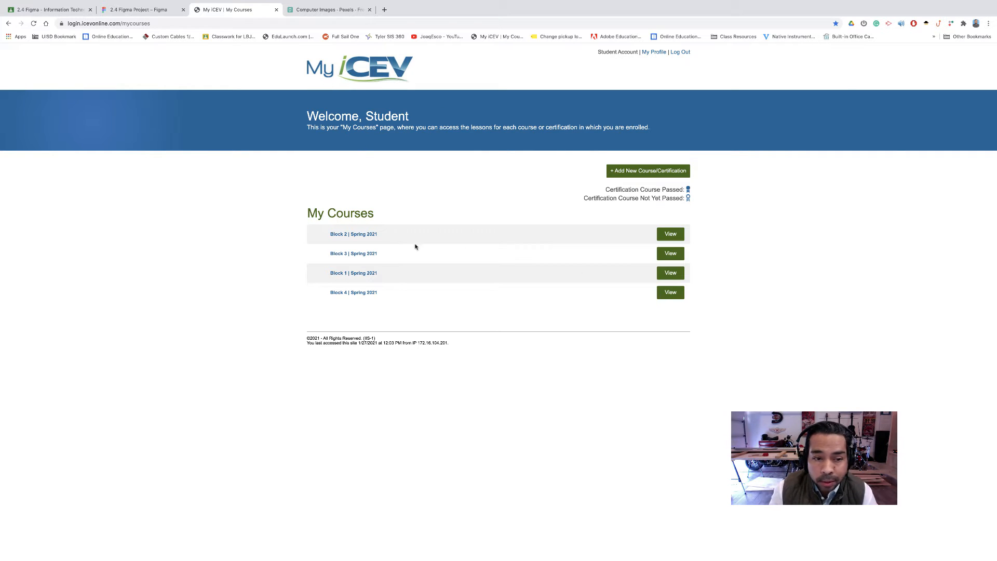
left_click(366, 234)
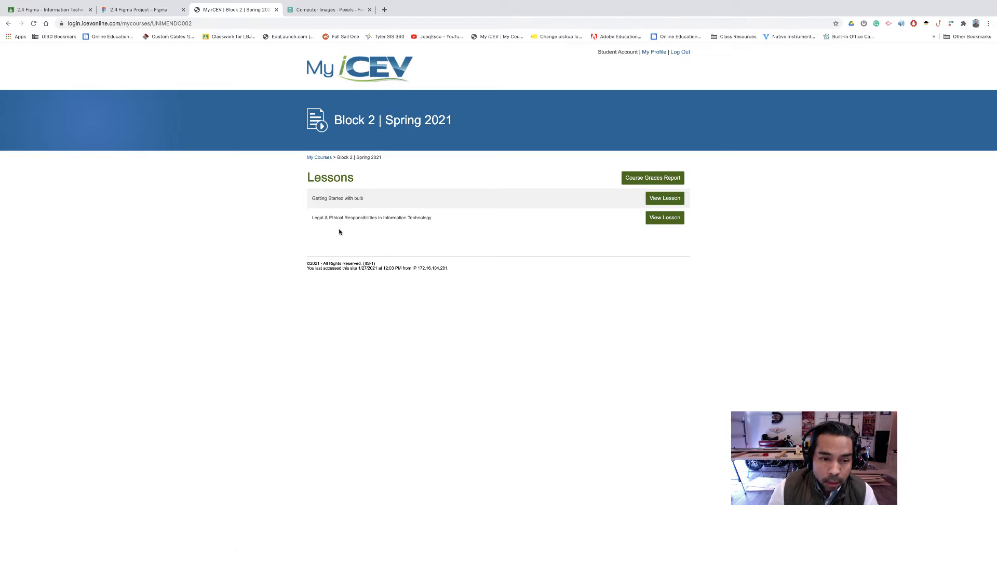
left_click(661, 220)
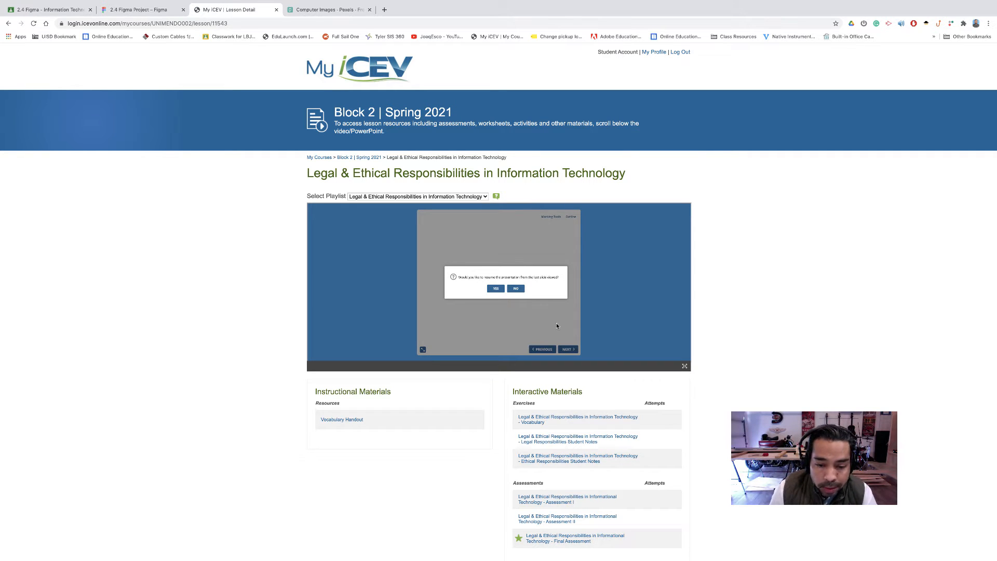
scroll(570, 368, "down", 3)
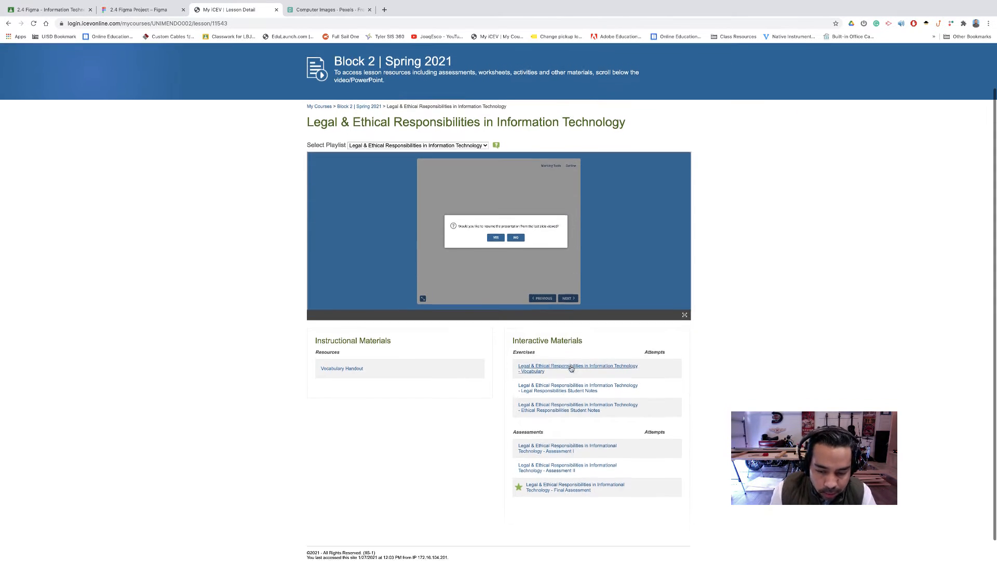
left_click(570, 369)
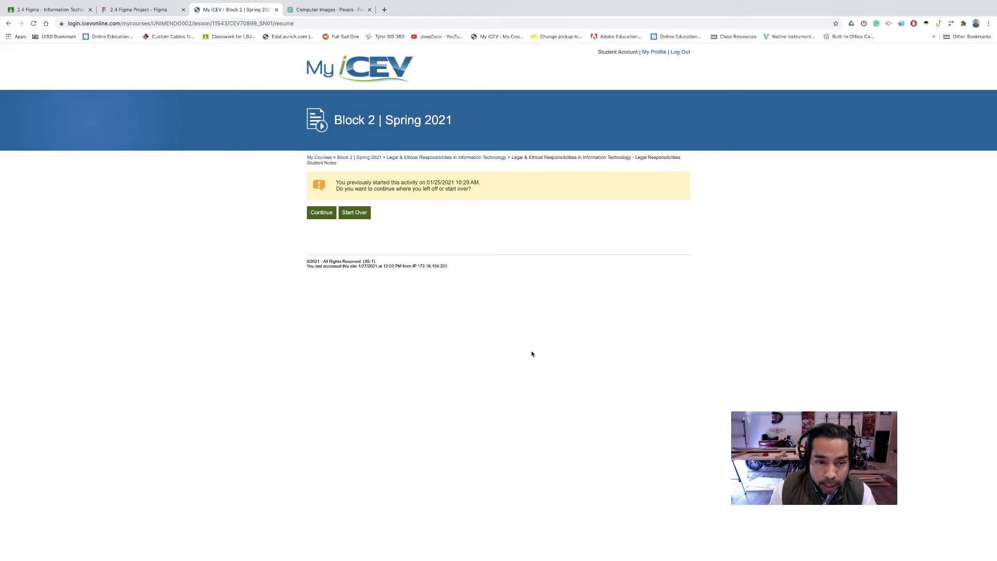
left_click(319, 213)
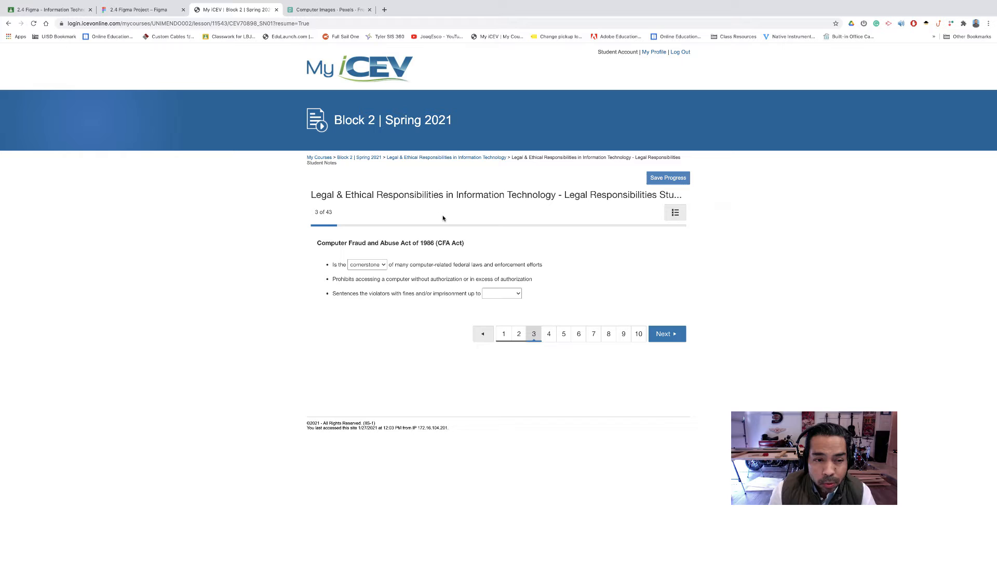
Step: Advance through the student notes to the Computer Security Act of 1987, viewing the choices for the CFA Act's "purposes of" blank
left_click(674, 335)
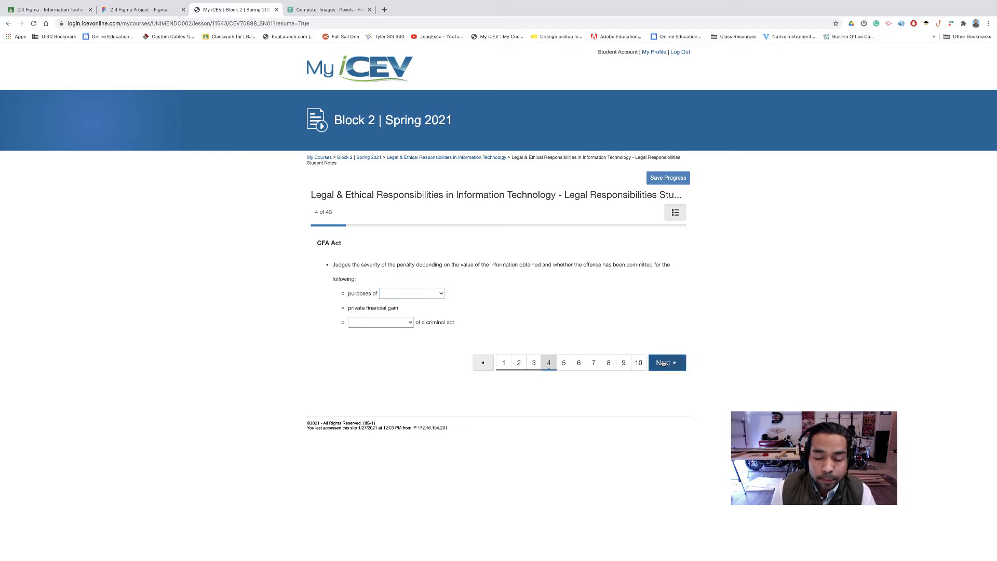
left_click(441, 297)
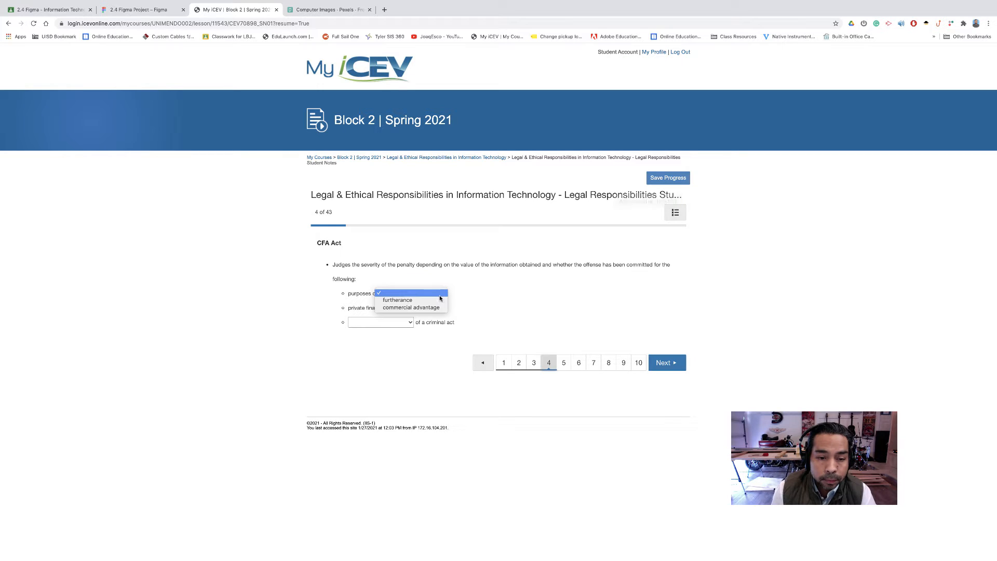
left_click(541, 312)
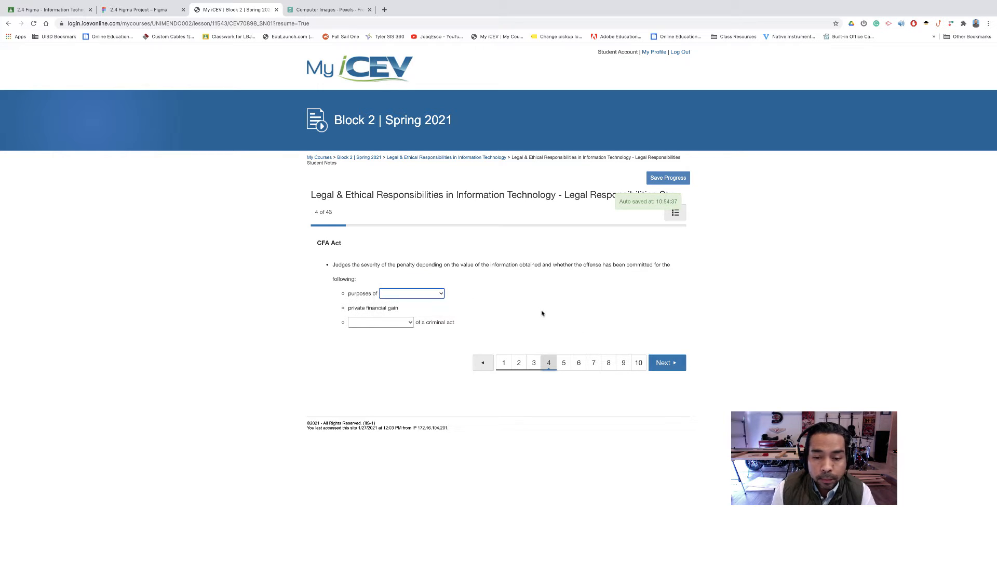
left_click(668, 361)
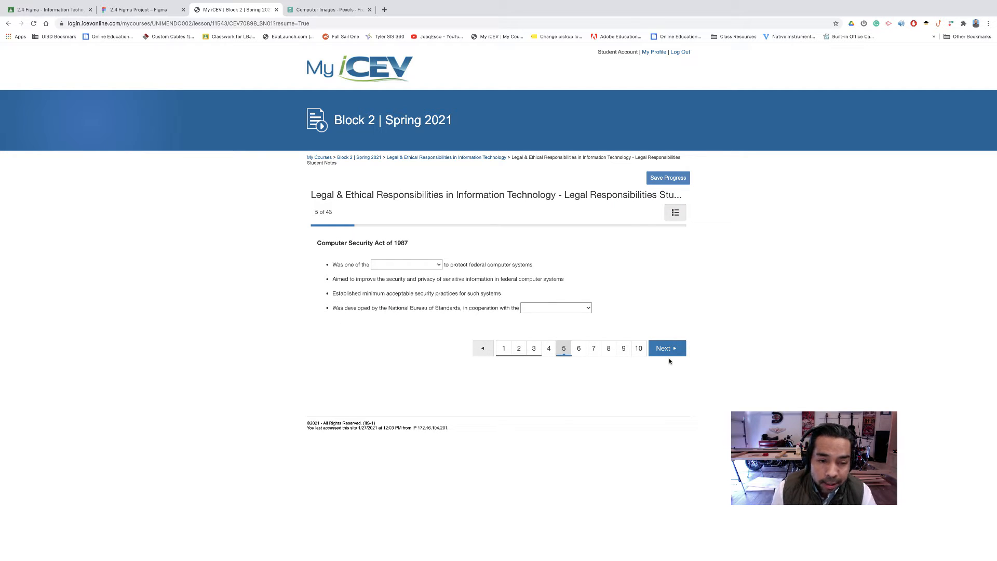
Step: Fill both Computer Security Act of 1987 blanks with National Security Agency and select the law's heading text
left_click(410, 265)
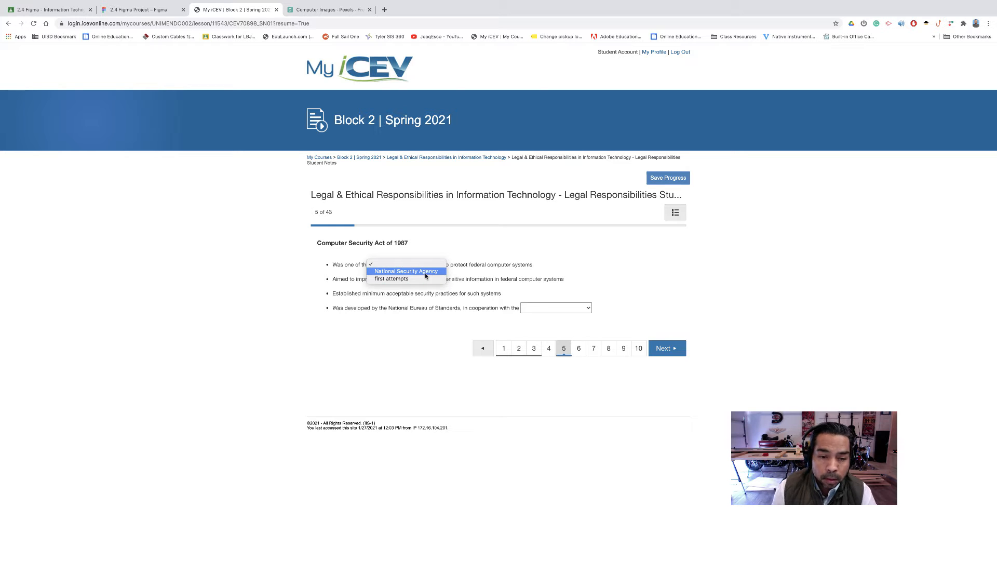
left_click(426, 273)
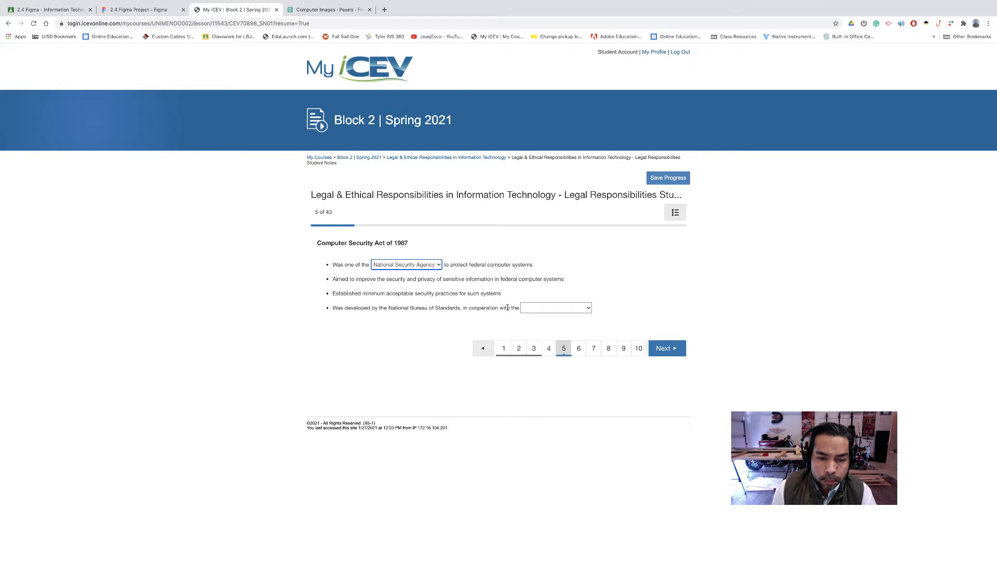
left_click(542, 309)
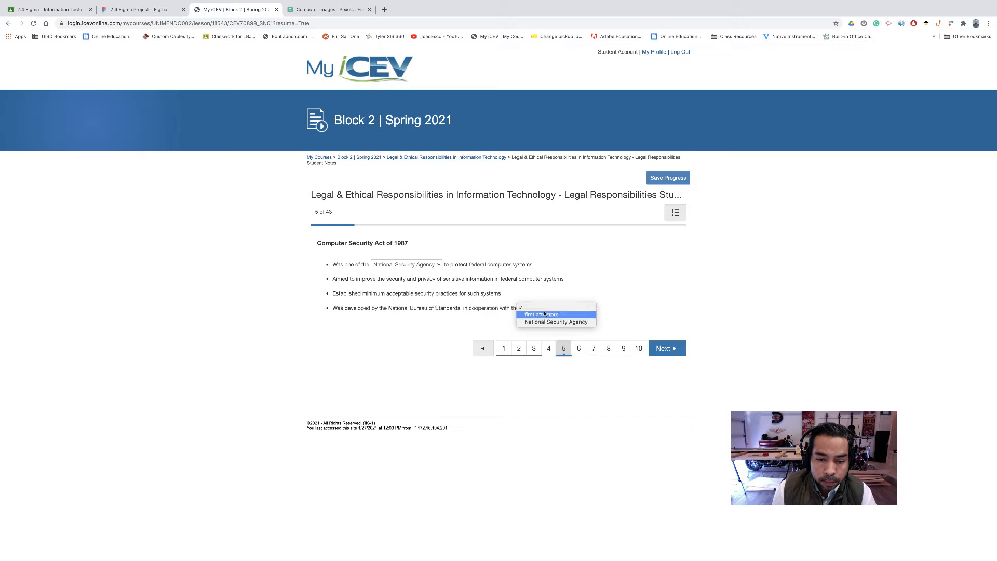
left_click(582, 322)
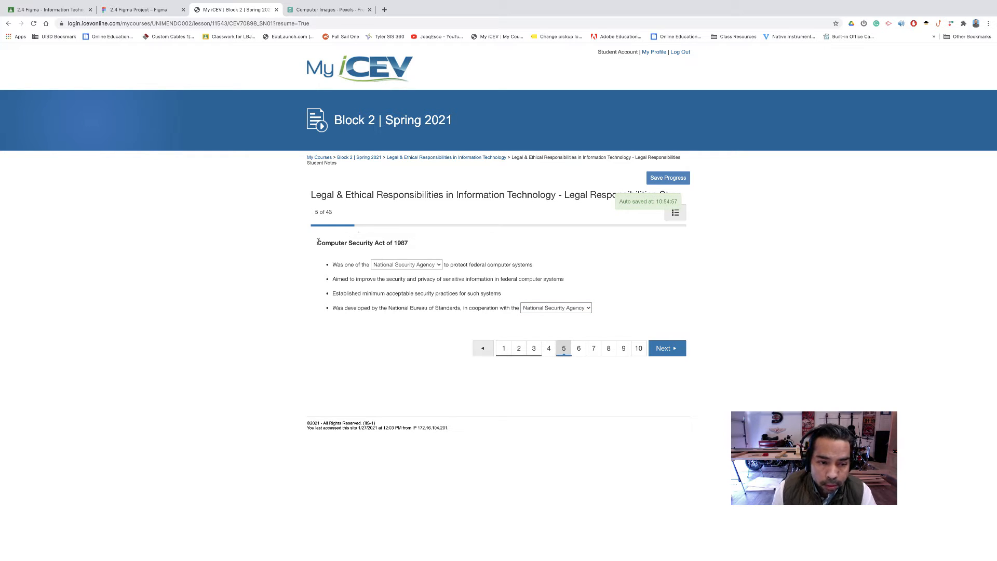
left_click_drag(319, 242, 418, 246)
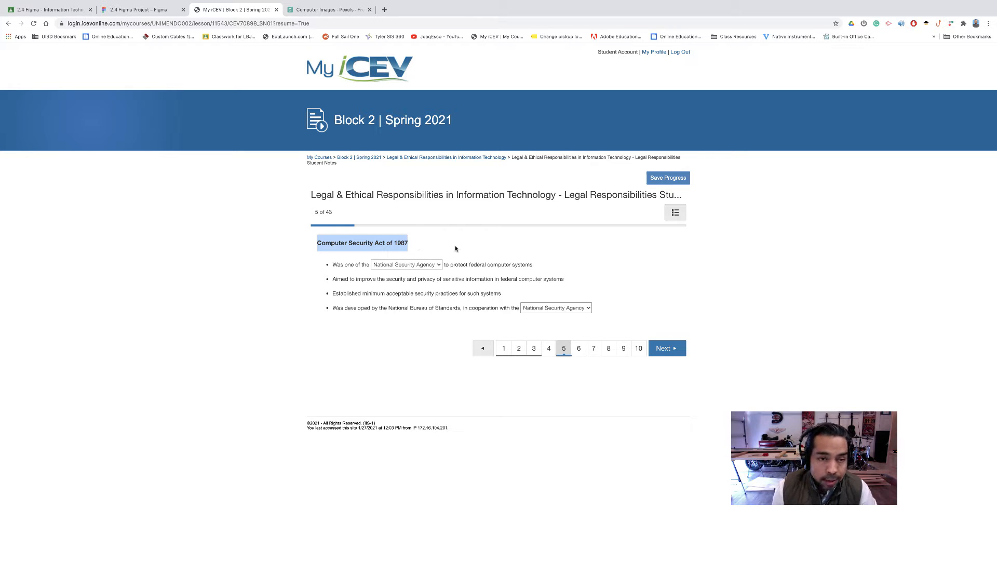
Step: Switch to Figma and draw a rectangle about 705 × 778 on the right half of the MacBook Pro frame
left_click(145, 10)
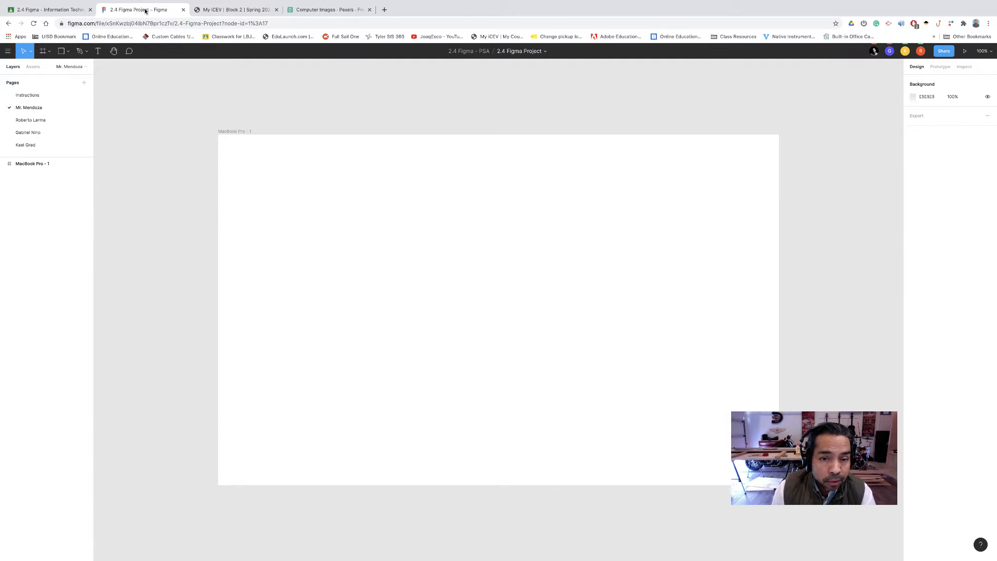
left_click(68, 52)
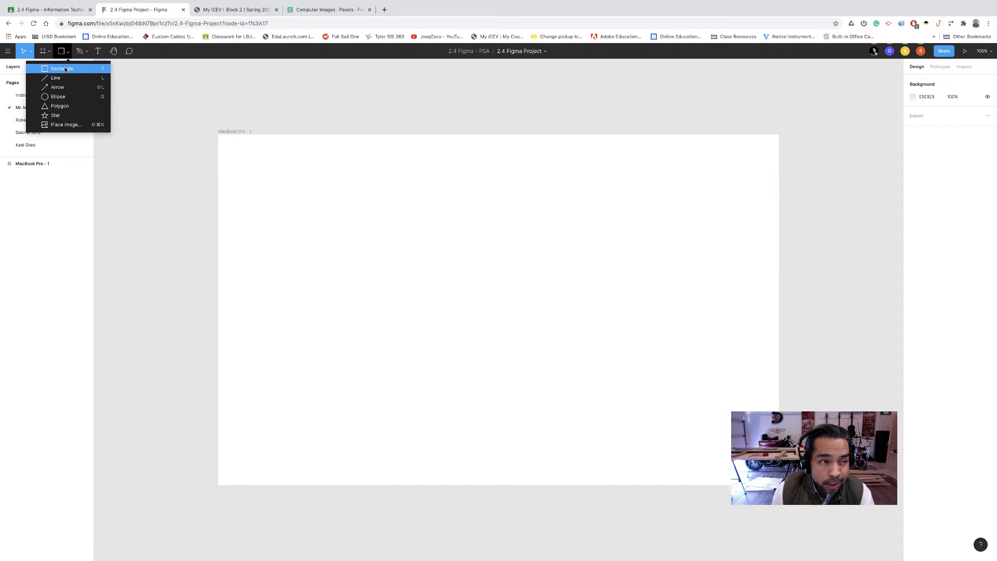
left_click(65, 69)
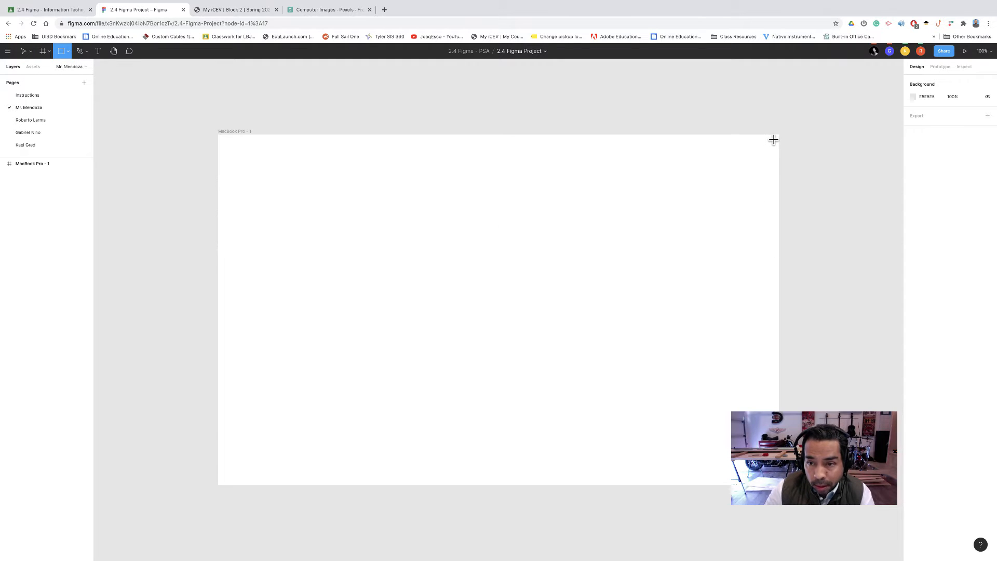
left_click_drag(774, 139, 499, 438)
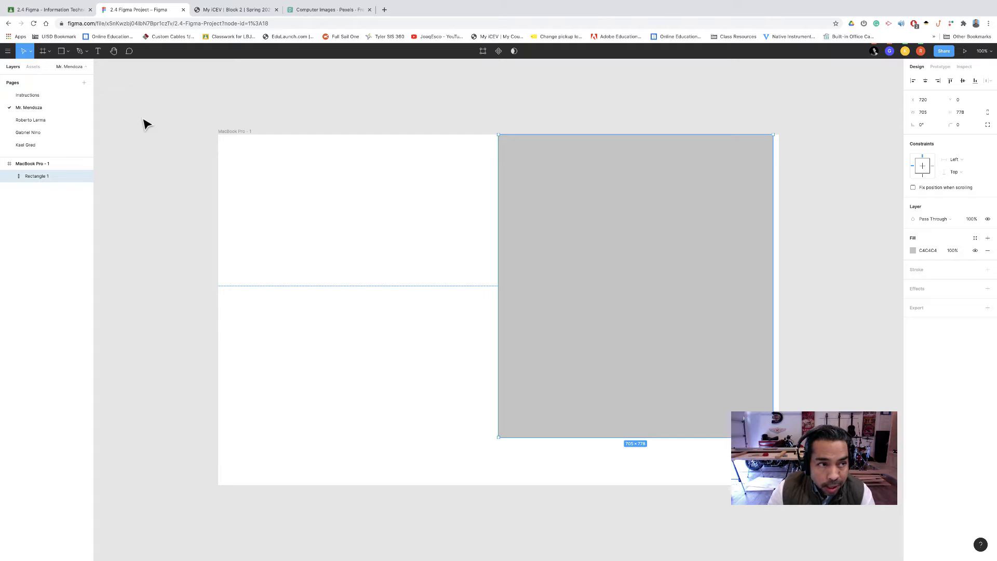
Step: Move the grey rectangle within the frame to about X 692, Y 73
left_click(328, 153)
left_click(574, 279)
left_click_drag(598, 272, 592, 358)
left_click_drag(487, 320, 601, 329)
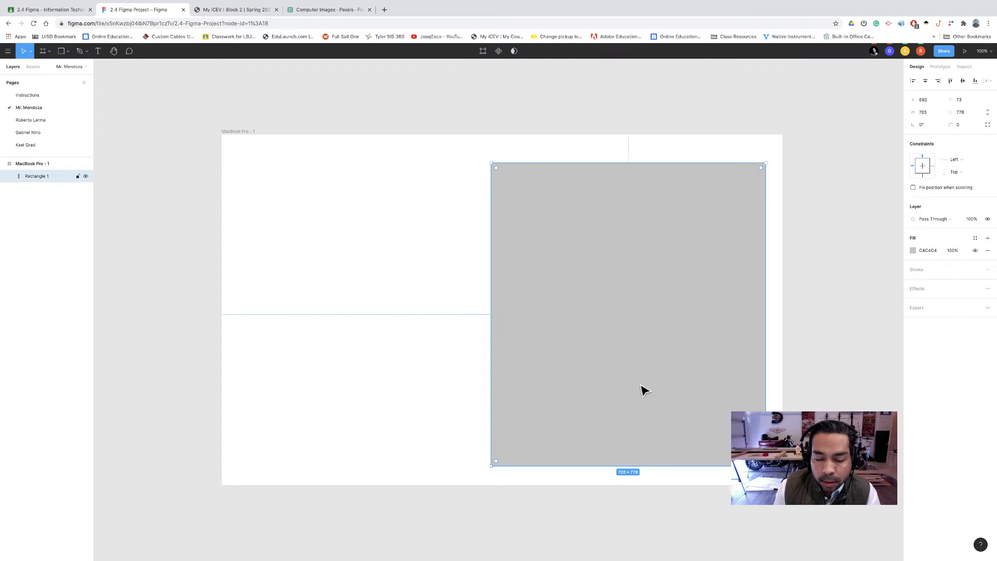
Step: Resize the rectangle to about 670 × 900, extending it to the frame's top, bottom and right edges
left_click_drag(630, 466, 629, 487)
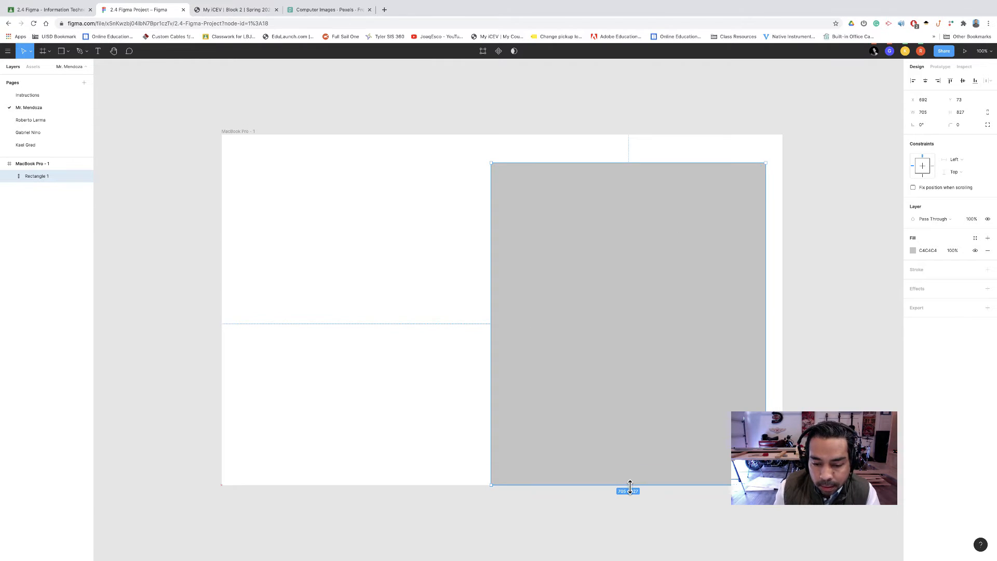
left_click_drag(619, 163, 620, 132)
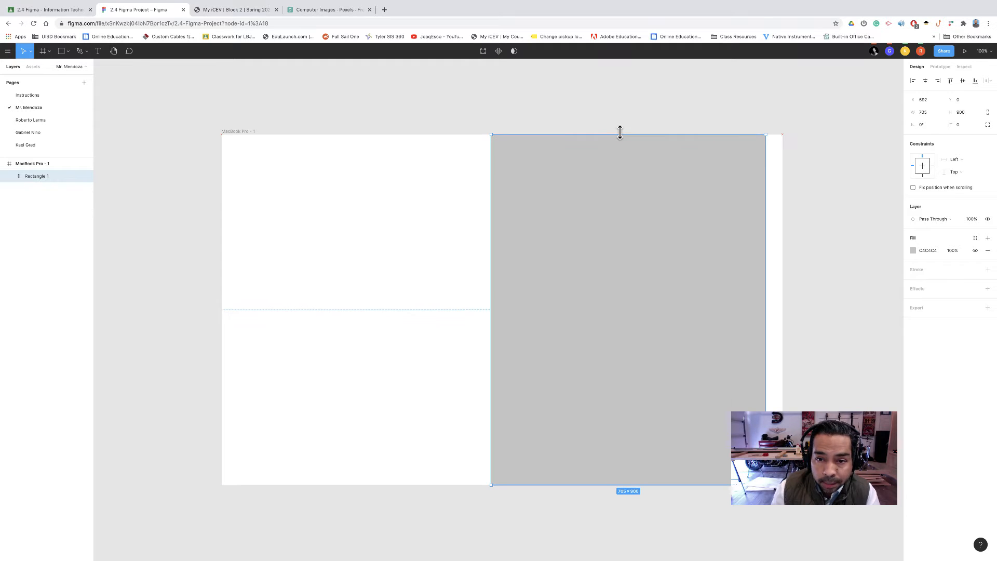
left_click_drag(764, 337, 782, 337)
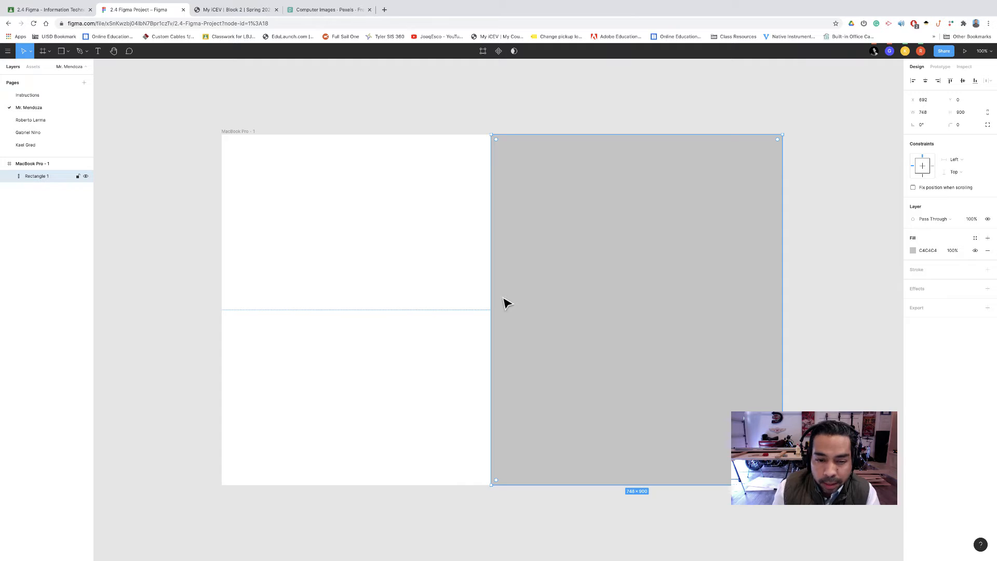
left_click_drag(491, 296, 520, 297)
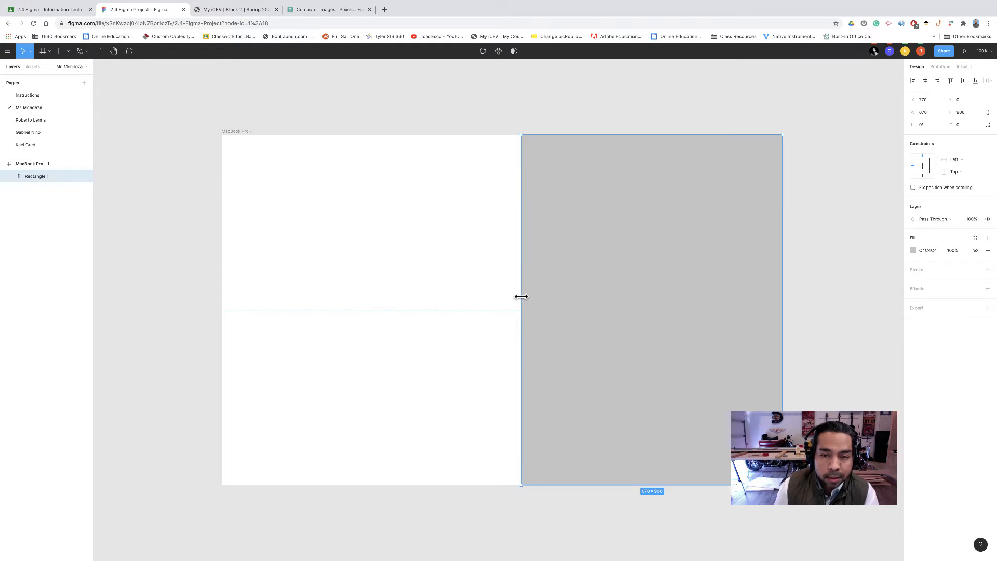
Step: Switch to the Pexels photo site and search for computer images
left_click(489, 125)
left_click(562, 202)
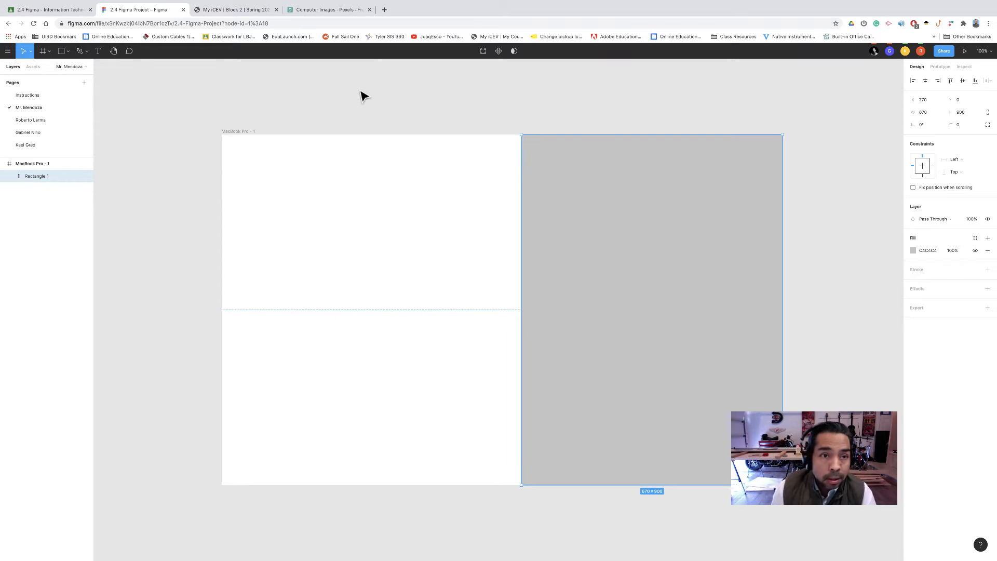
left_click(247, 8)
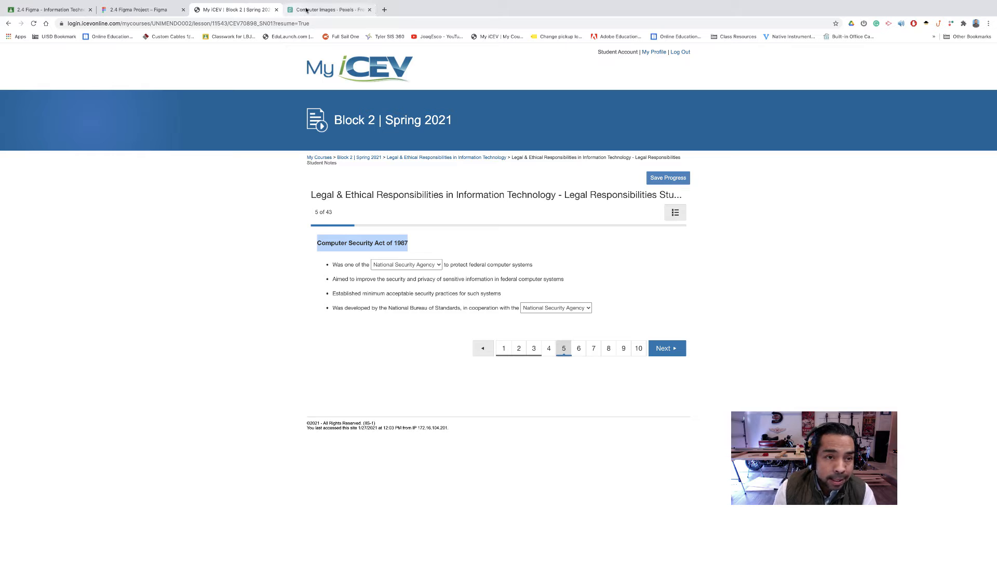
left_click(326, 11)
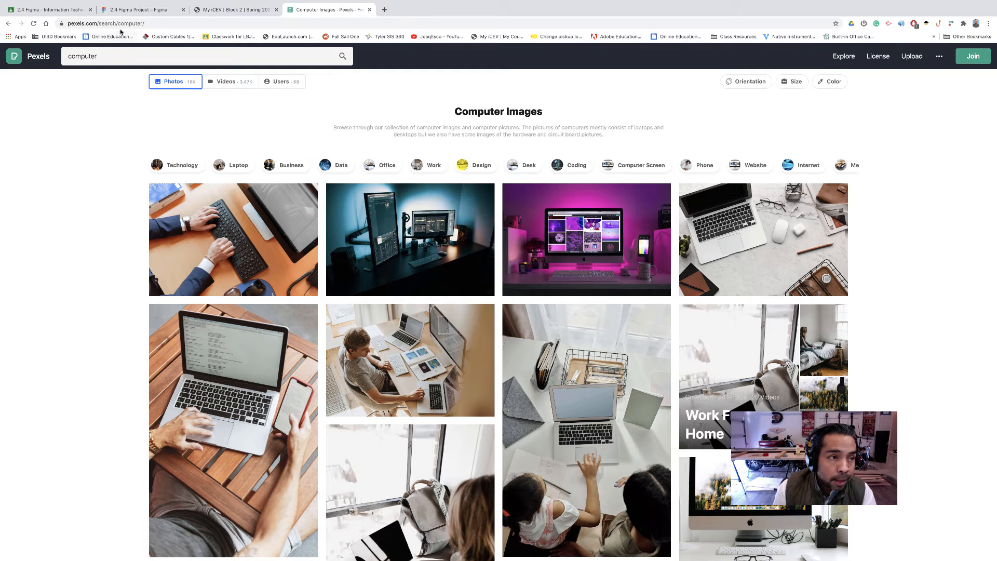
left_click(107, 54)
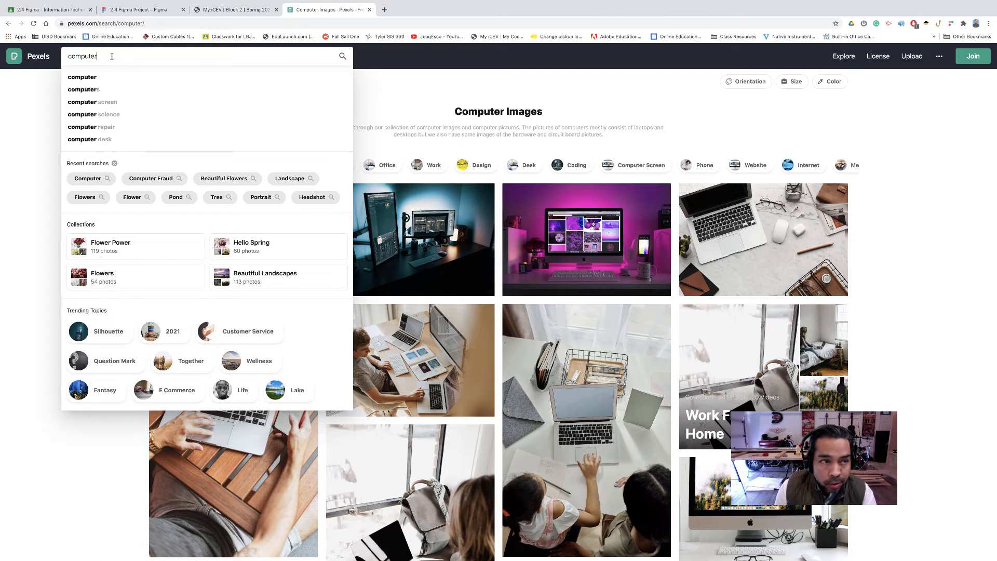
key("Return")
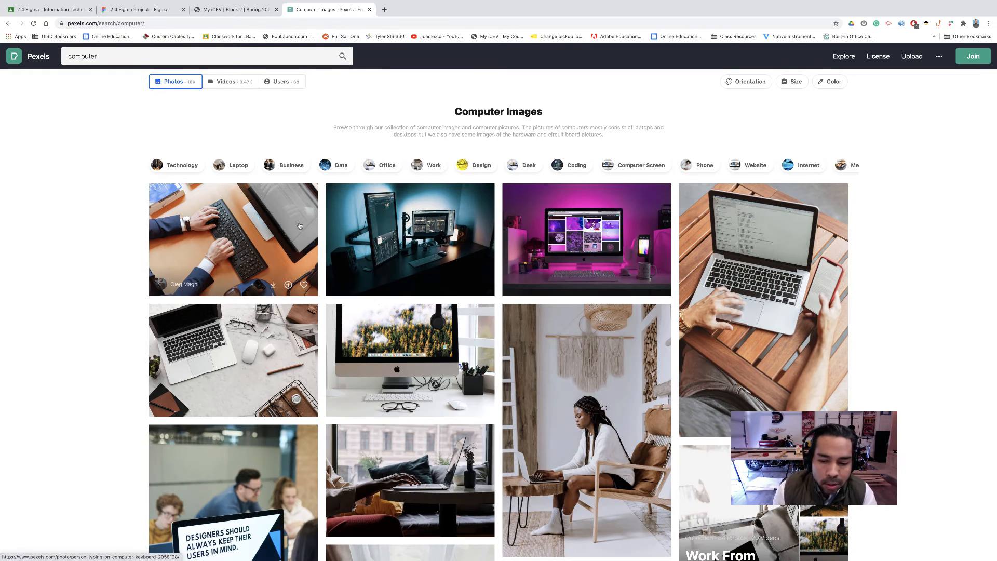
Step: Browse the computer photos, open the purple-lit iMac desk photo and copy its image
scroll(376, 311, "down", 5)
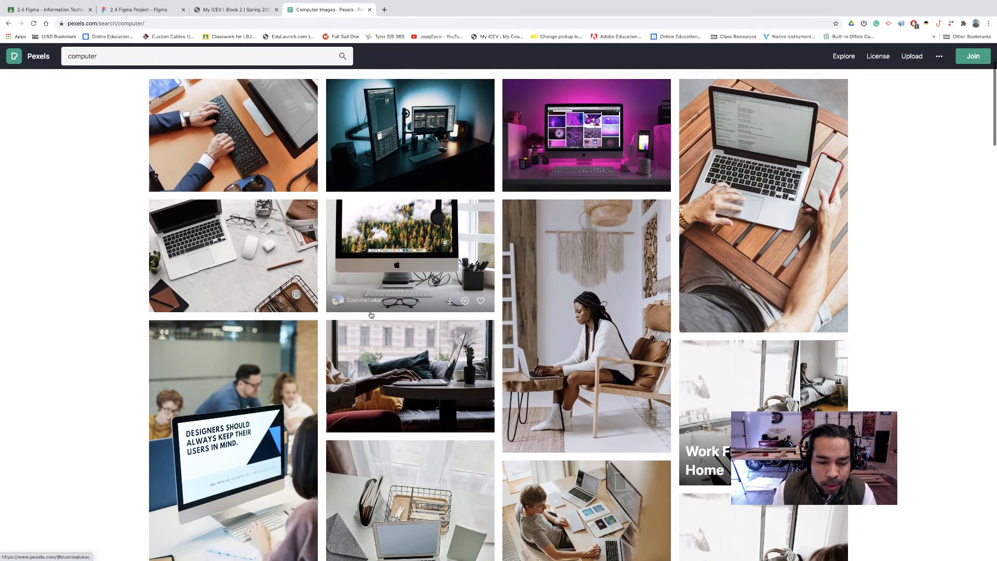
scroll(376, 313, "down", 5)
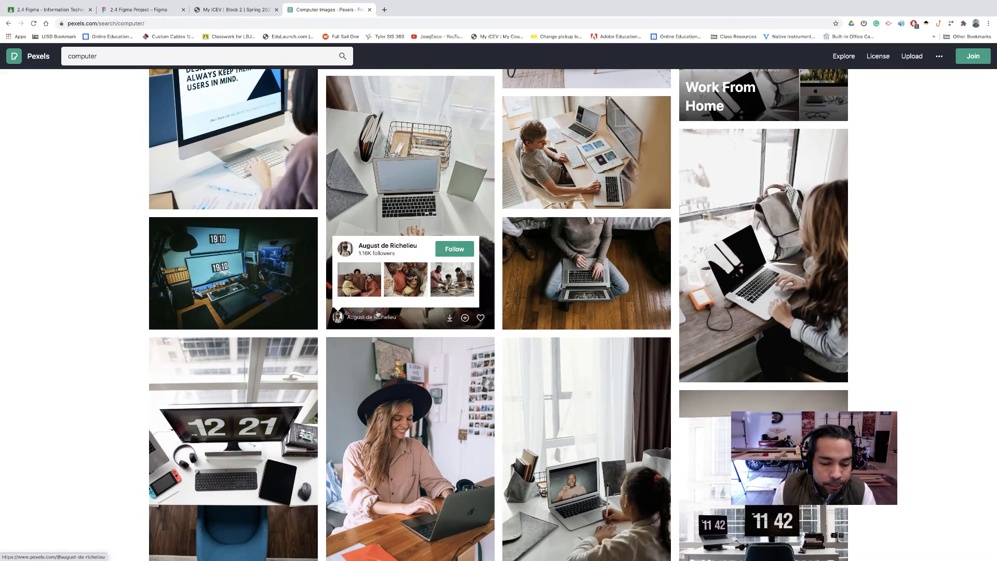
scroll(377, 313, "up", 15)
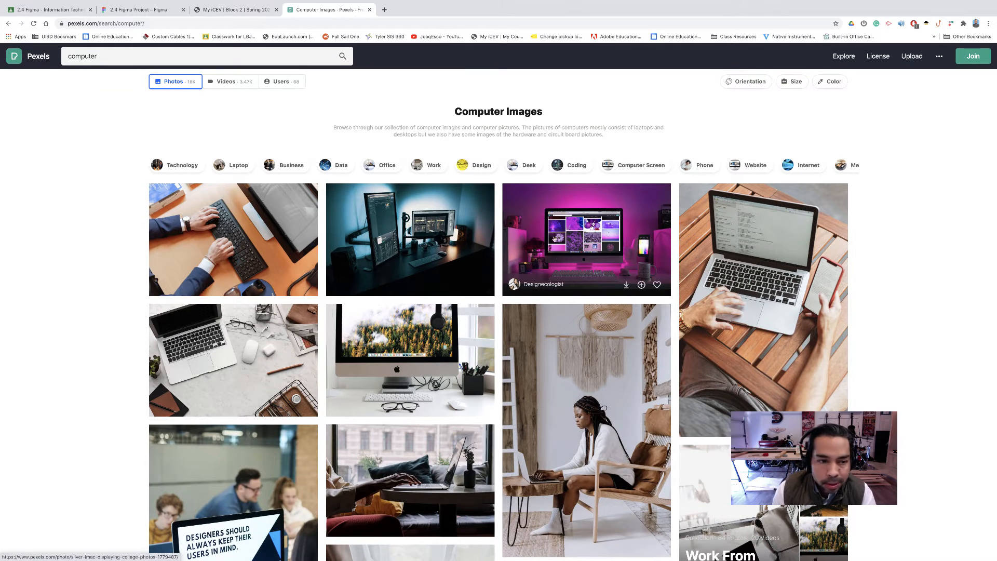
left_click(568, 240)
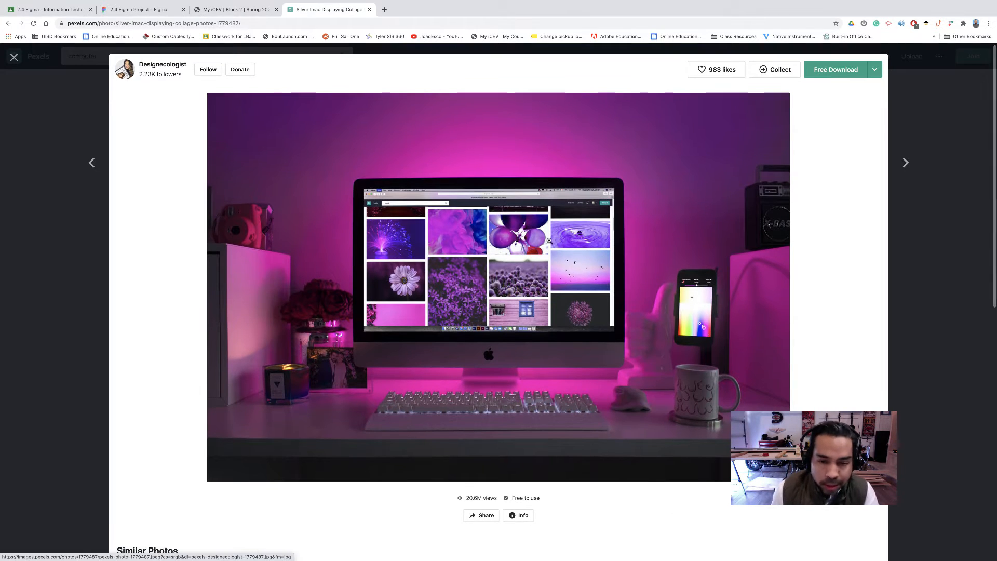
right_click(547, 244)
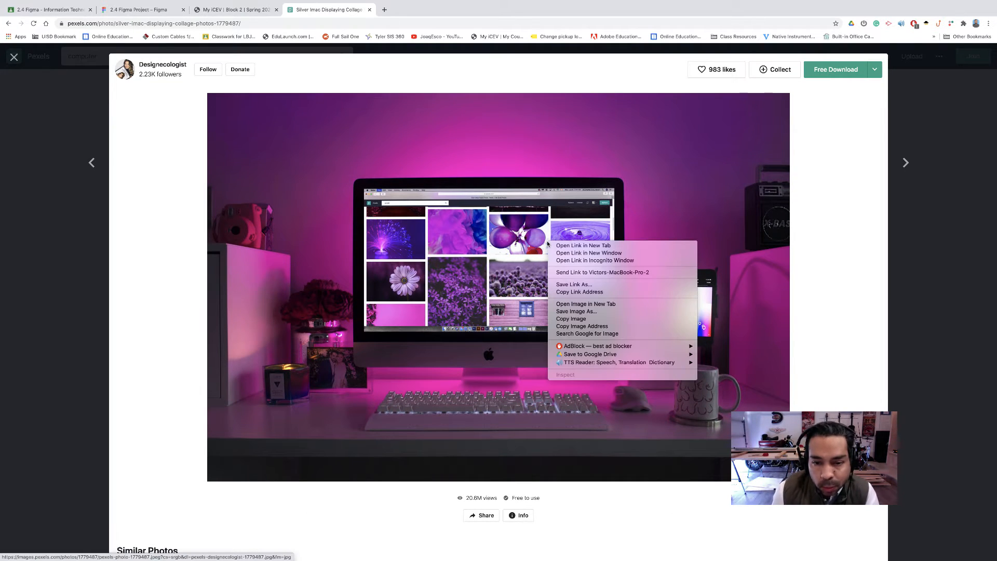
left_click(618, 318)
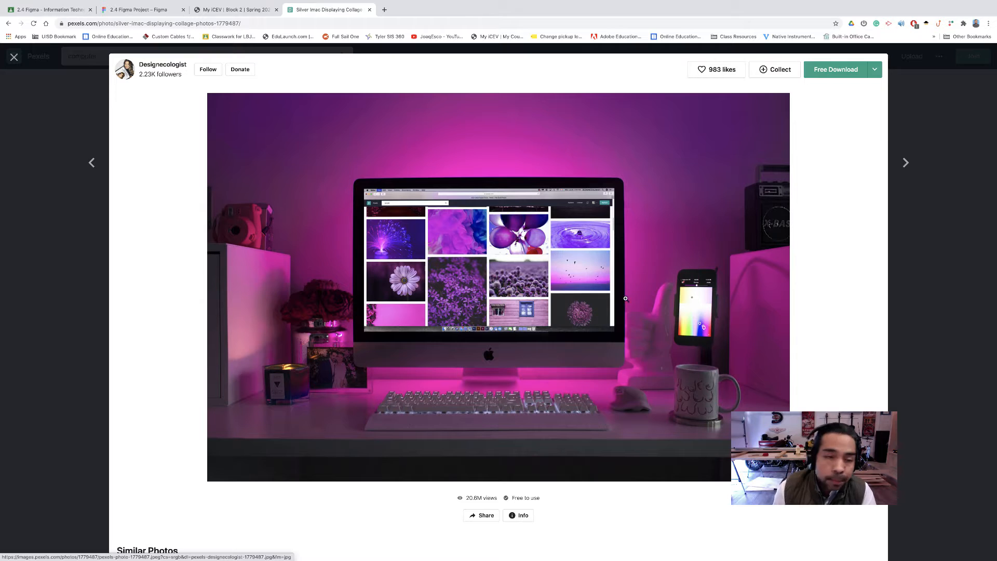
Step: Switch to Figma and paste the copied iMac photo into the grey rectangle as its image fill
left_click(141, 10)
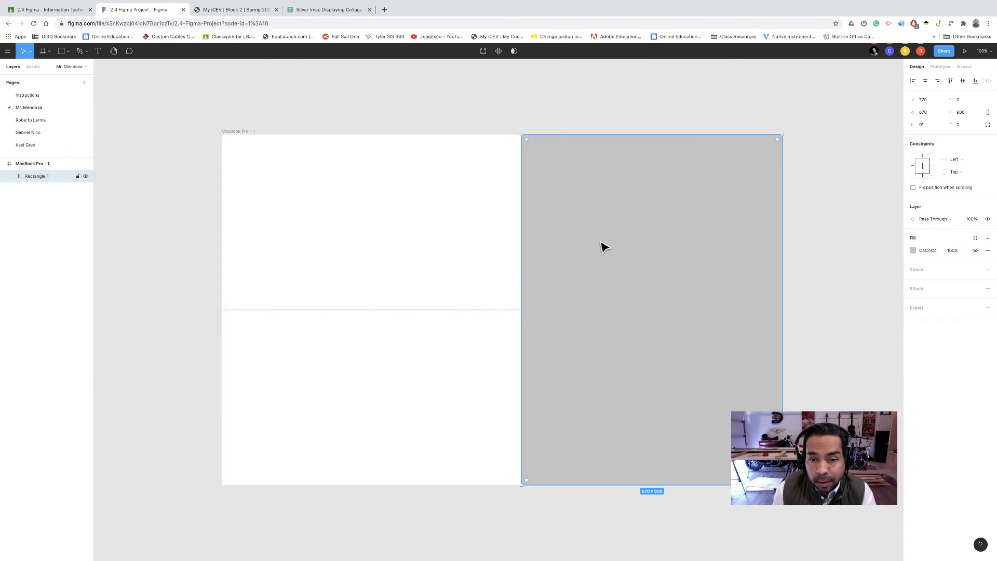
scroll(591, 253, "up", 1)
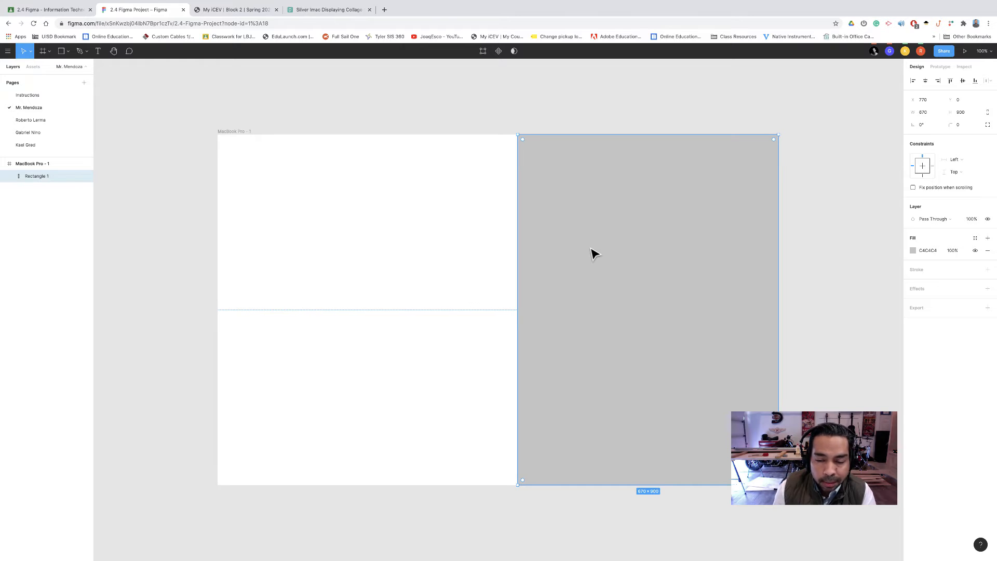
right_click(589, 250)
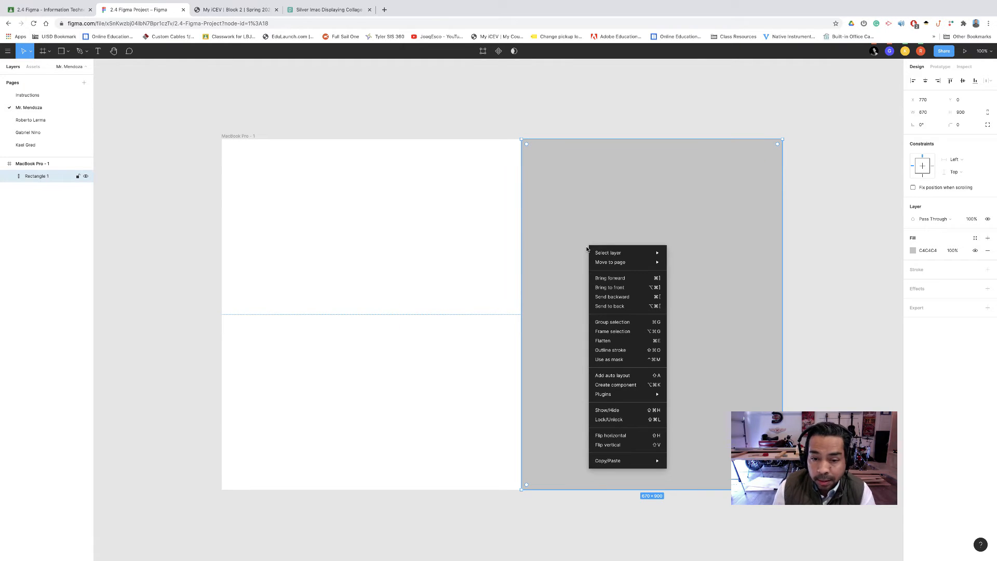
left_click(450, 217)
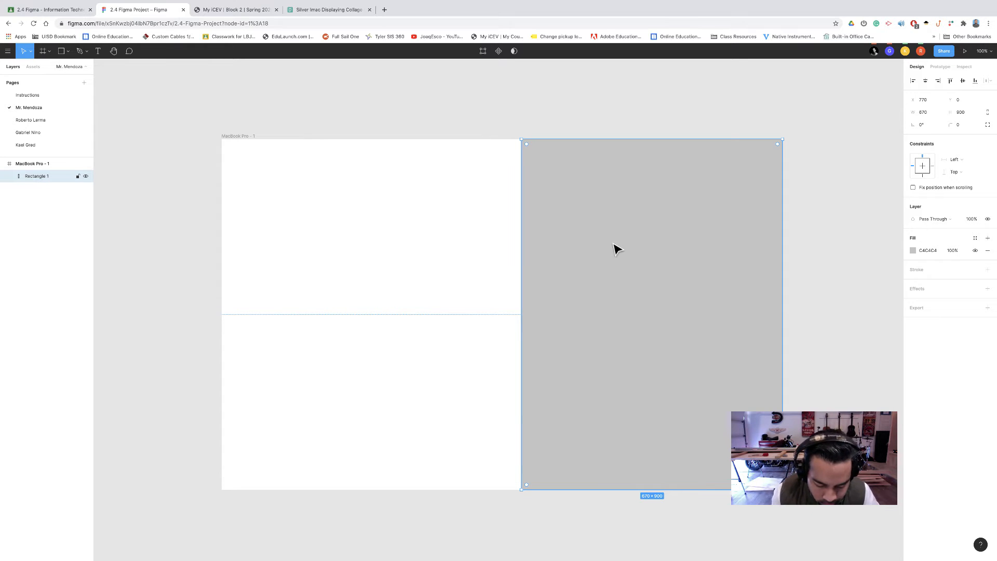
key("ctrl+v")
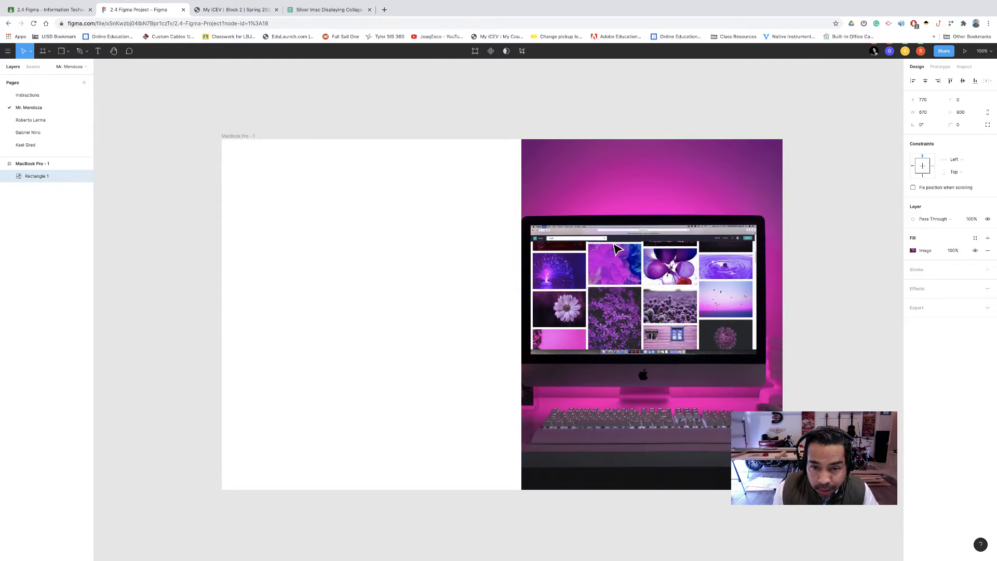
left_click(571, 248)
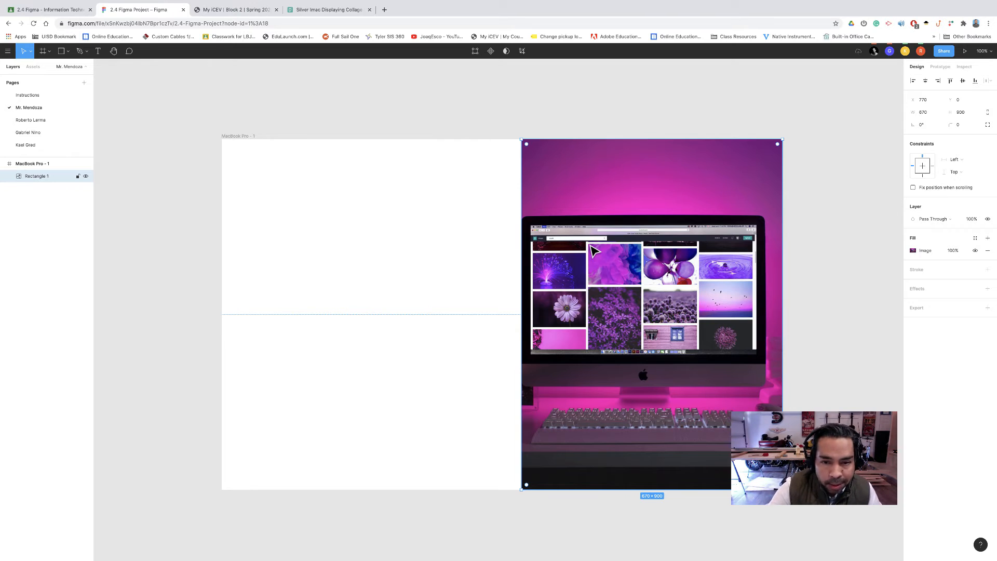
left_click(450, 198)
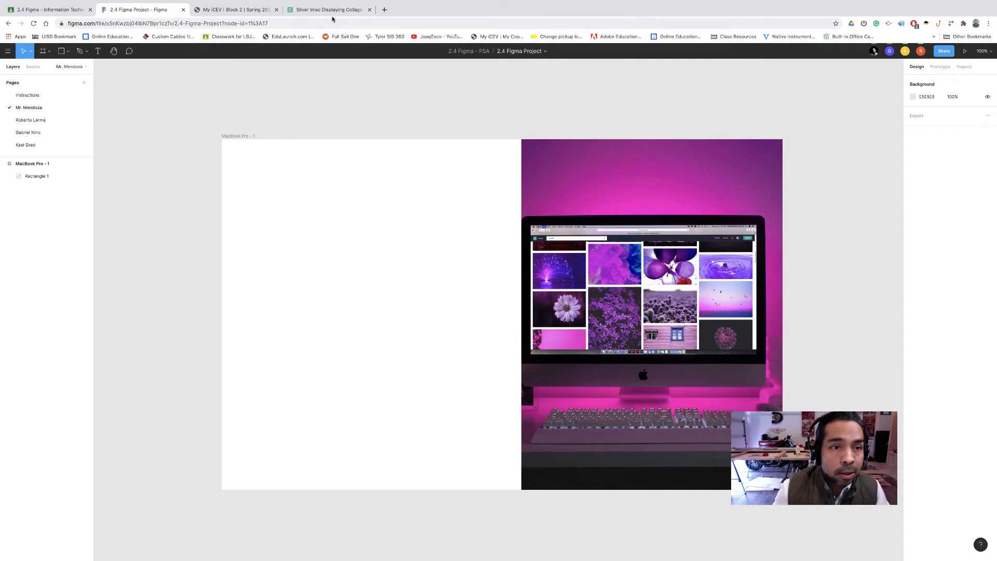
Step: Switch to the My iCEV lesson page and copy the heading "Computer Security Act of 1987"
left_click(305, 13)
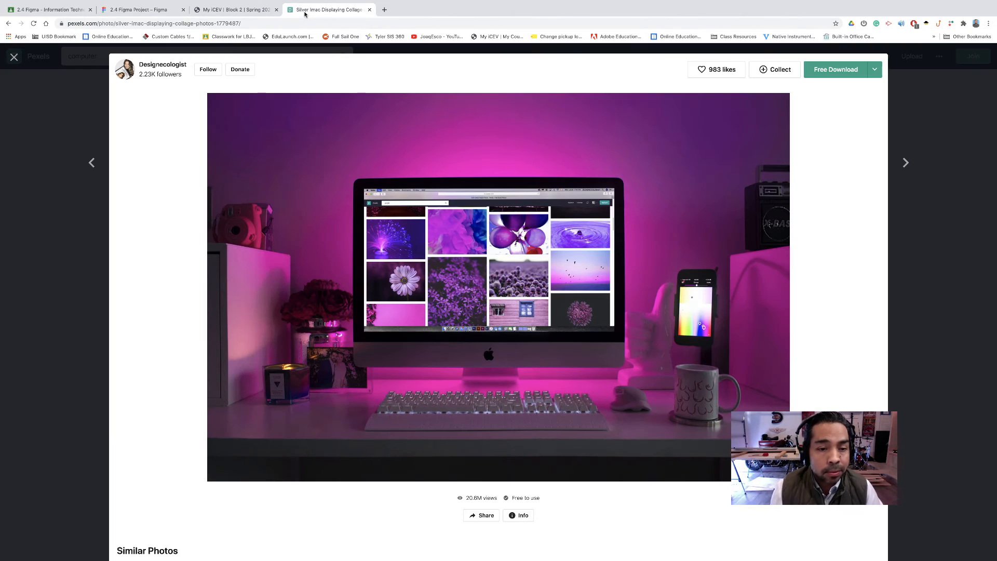
left_click(244, 12)
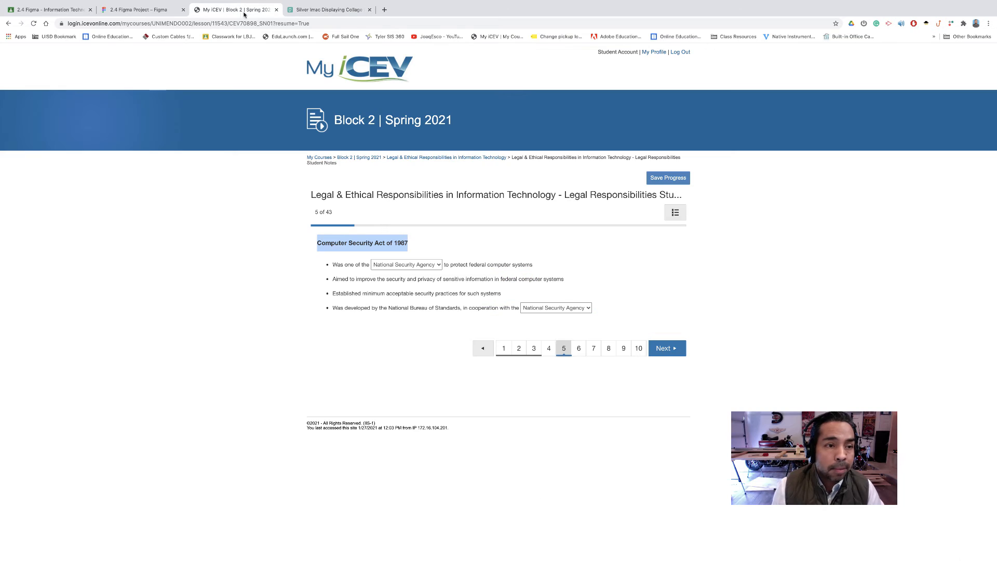
right_click(350, 242)
left_click(377, 258)
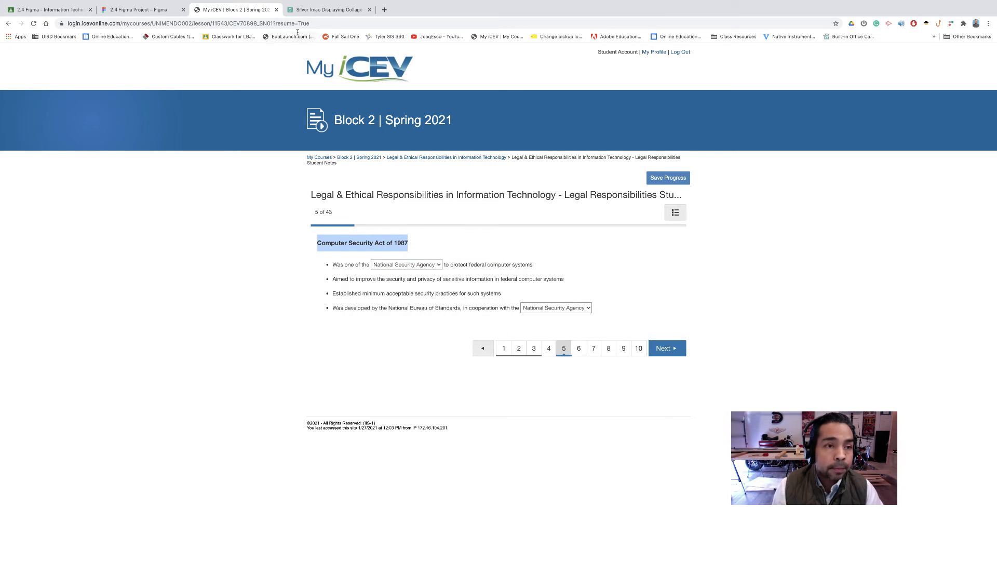
Step: Switch to Figma and draw a banner rectangle about 1179 × 108 across the frame's upper part, starting at the frame's left edge
left_click(150, 6)
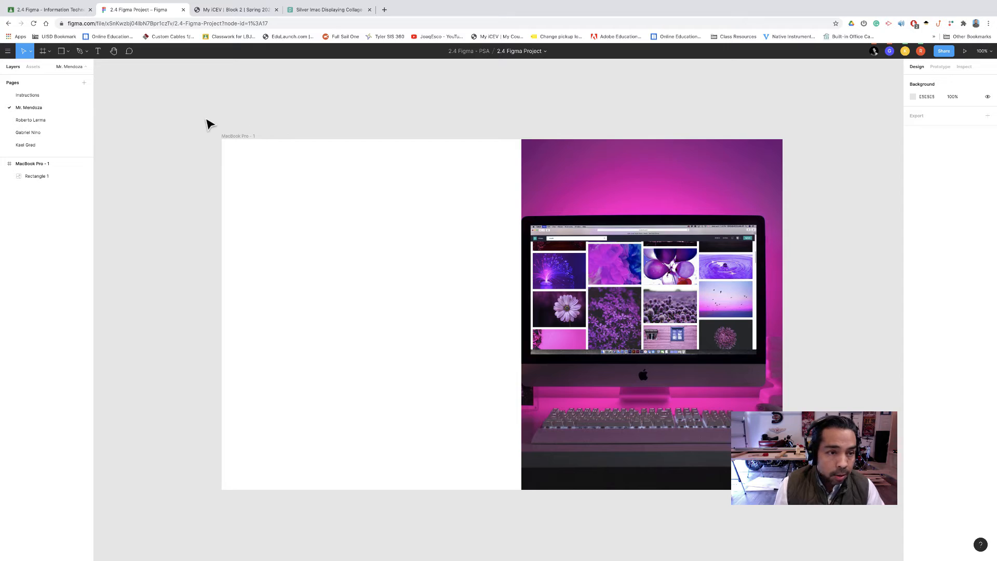
left_click(97, 51)
left_click(61, 51)
left_click(68, 51)
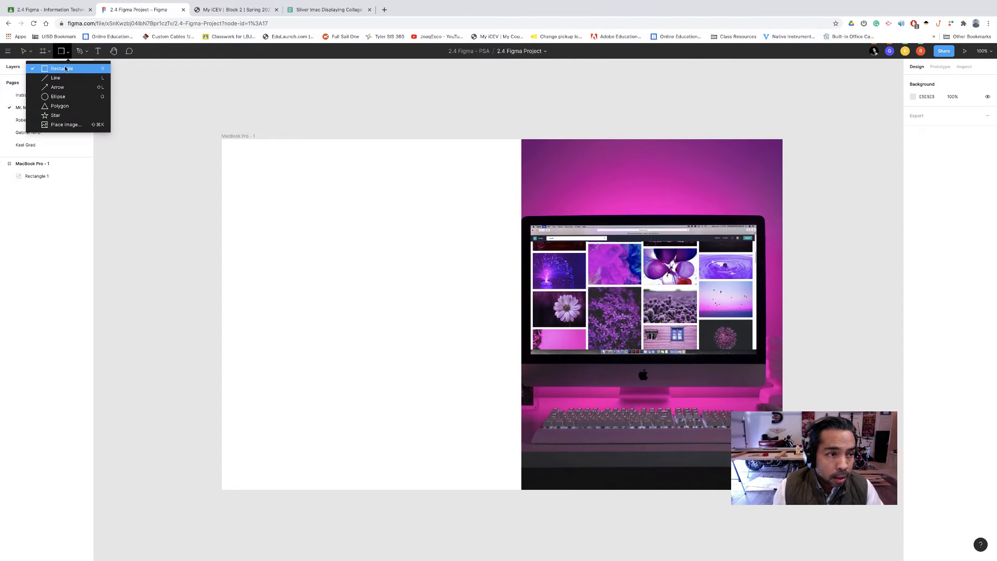
left_click(62, 69)
left_click_drag(216, 156, 680, 198)
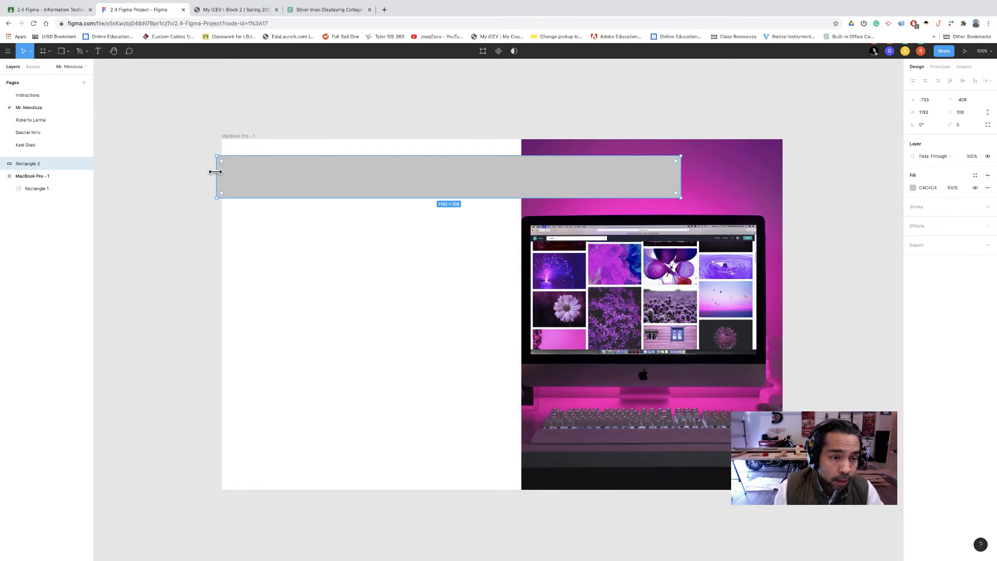
left_click_drag(215, 171, 221, 171)
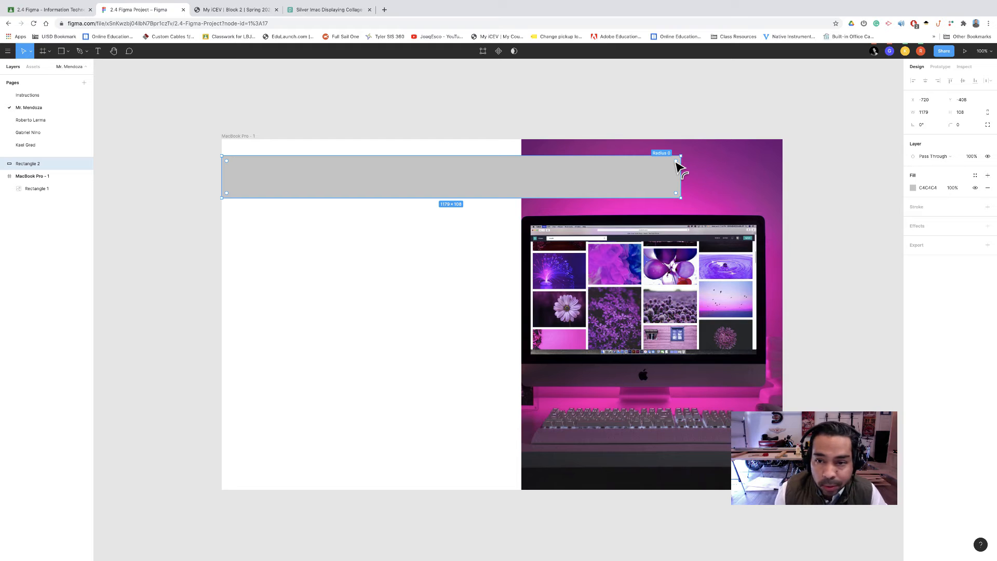
Step: Try a corner radius of 23 on the grey banner rectangle and return it to 0
left_click_drag(676, 162, 670, 166)
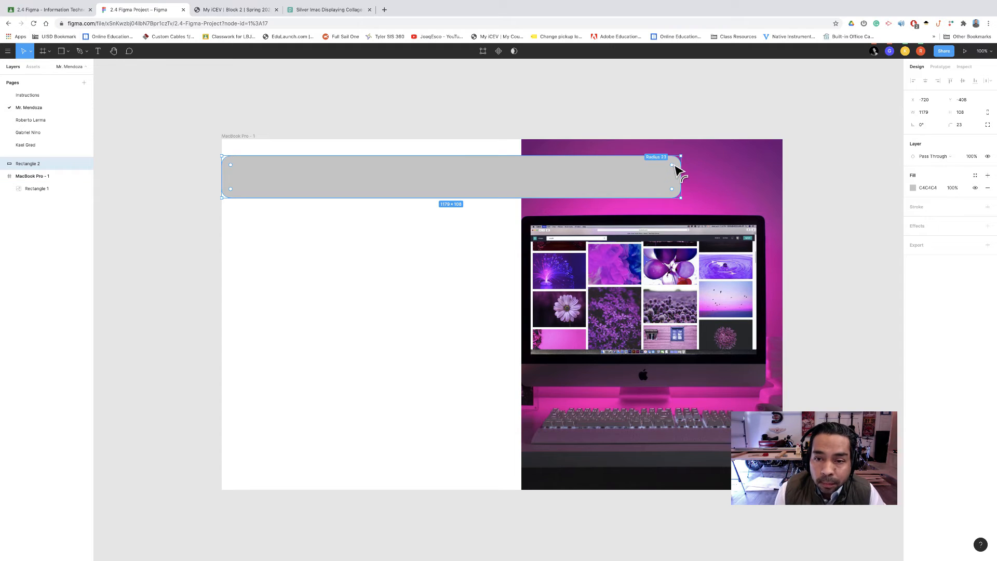
left_click_drag(675, 165, 684, 161)
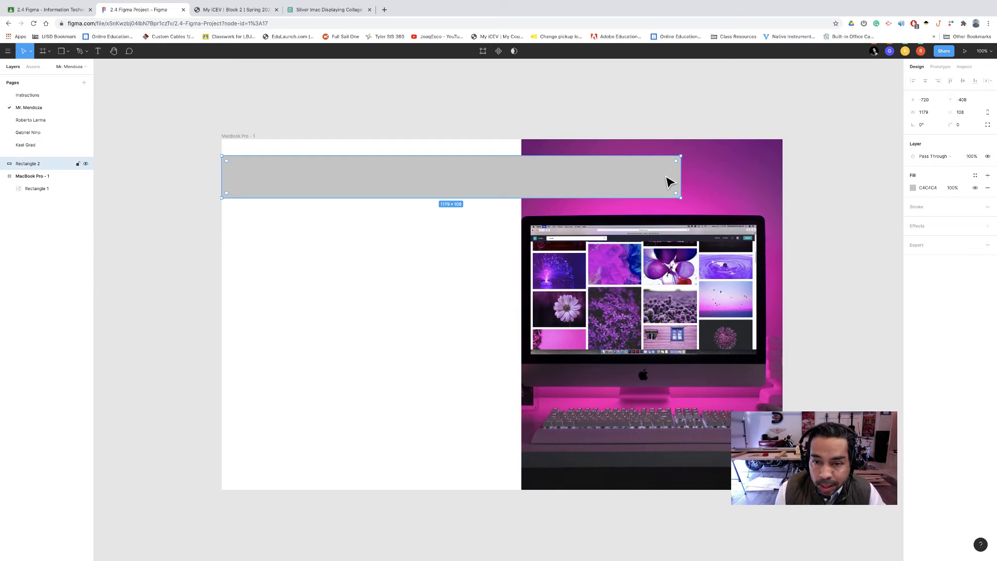
Step: Fill the banner rectangle with solid black (000000) and deselect it
left_click(910, 190)
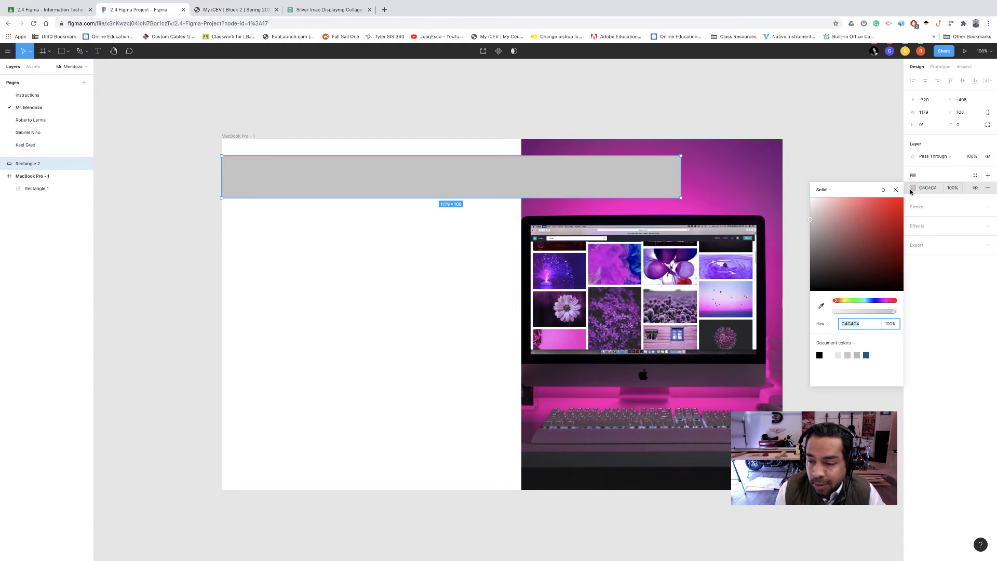
left_click_drag(851, 260, 779, 323)
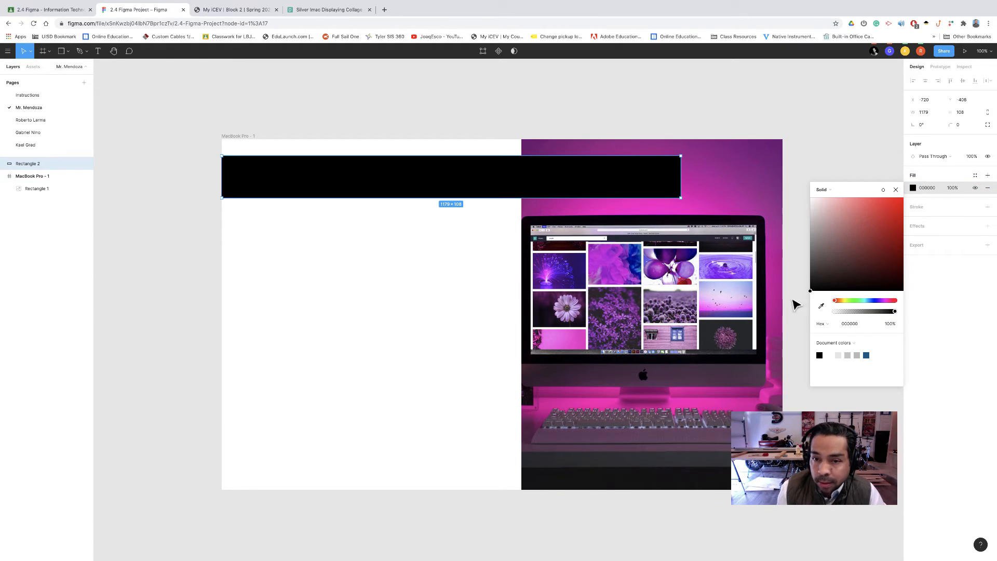
left_click(851, 160)
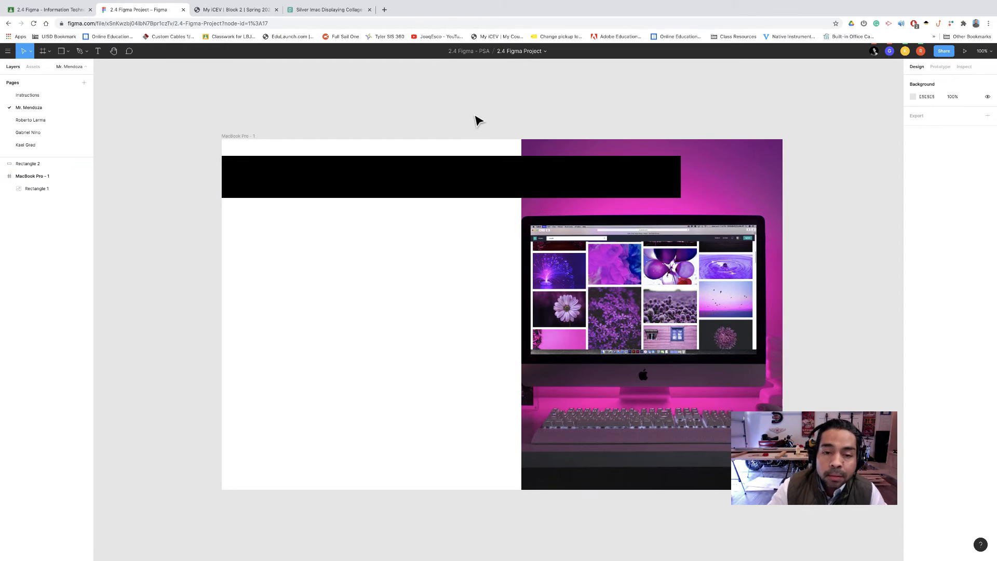
Step: Add a text layer in the white area below the banner and paste in "Computer Security Act of 1987"
left_click(98, 51)
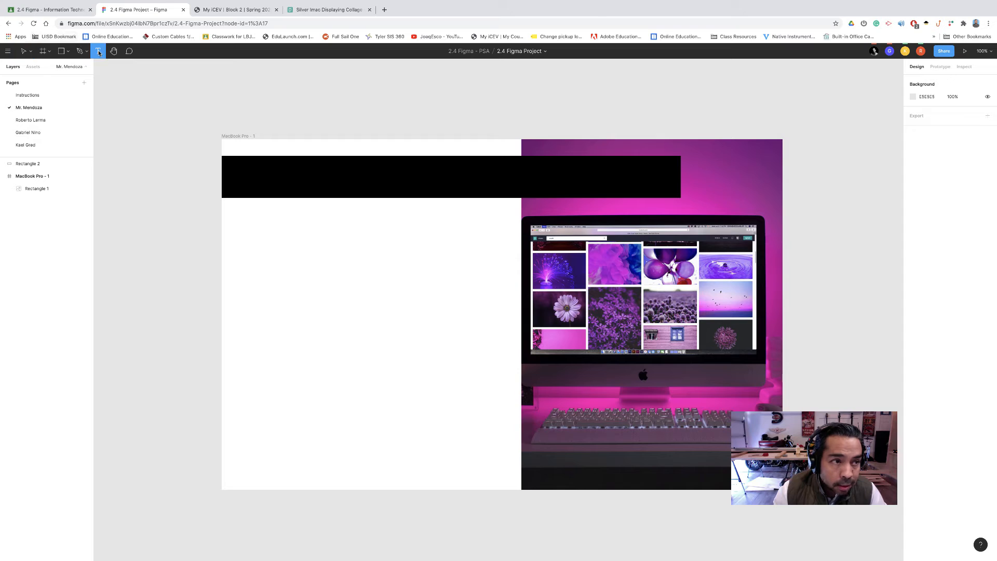
left_click(246, 236)
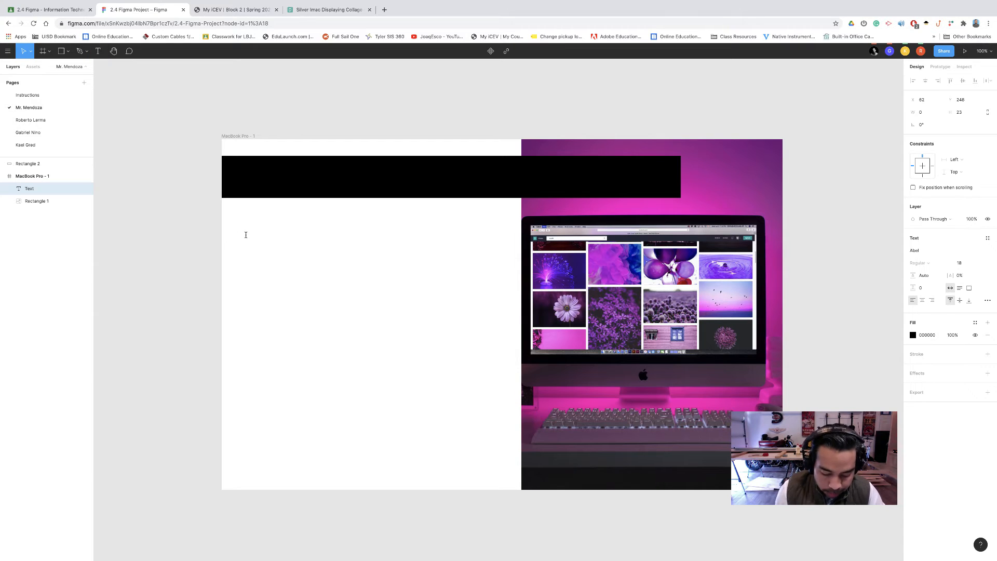
key("super+v")
Step: Set the fill colour of the "Computer Security Act of 1987" text to red (FF0000)
triple_click(269, 239)
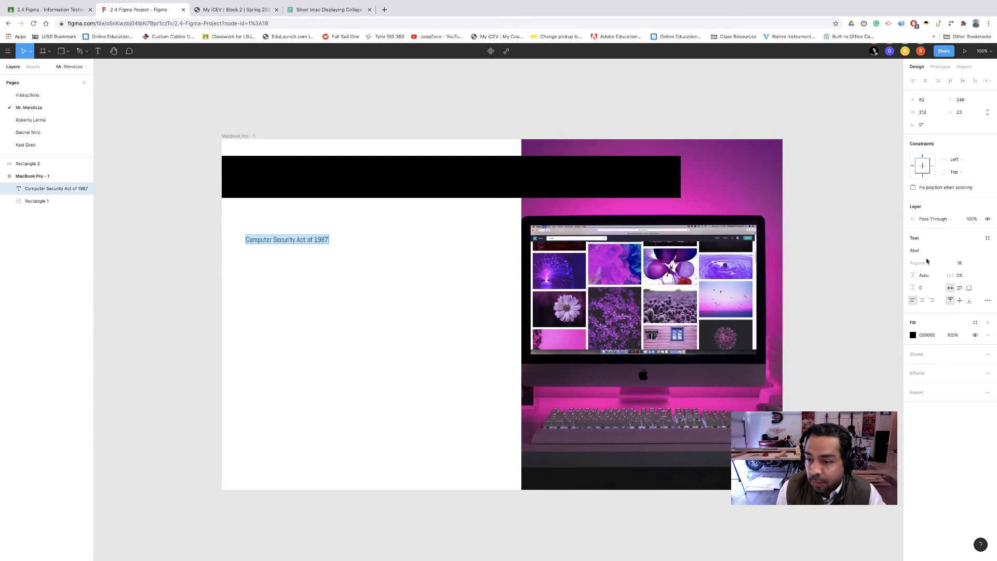
left_click(912, 335)
left_click(902, 352)
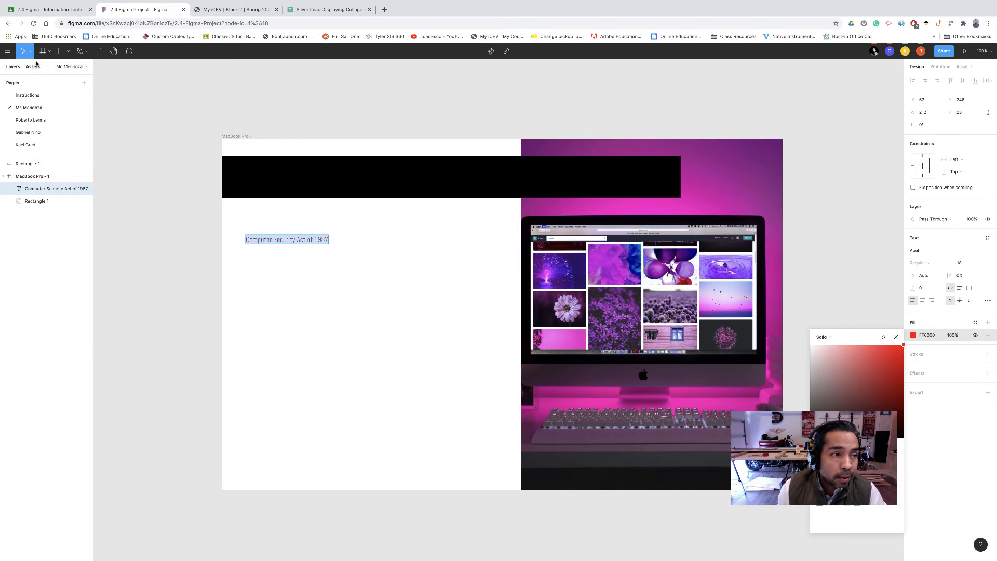
key("Escape")
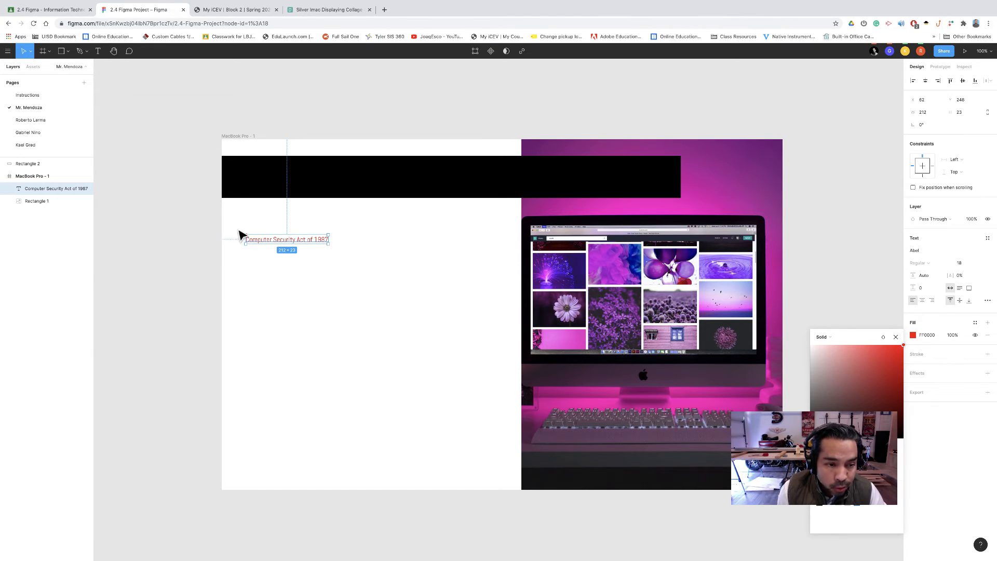
Step: Place the red title text just below the banner and move its layer out of the MacBook Pro - 1 frame to above Rectangle 2
left_click_drag(262, 243, 249, 215)
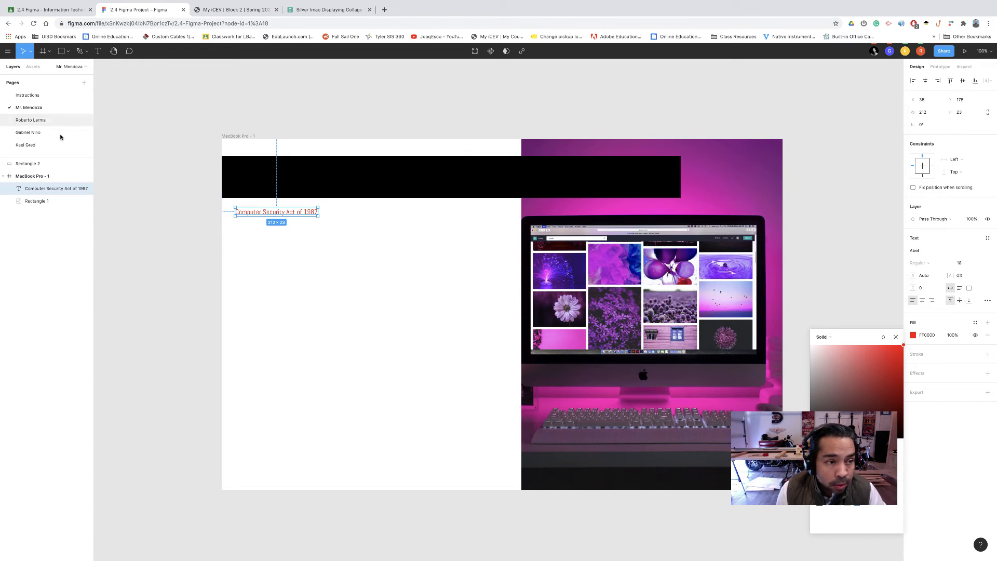
left_click(29, 179)
left_click(35, 201)
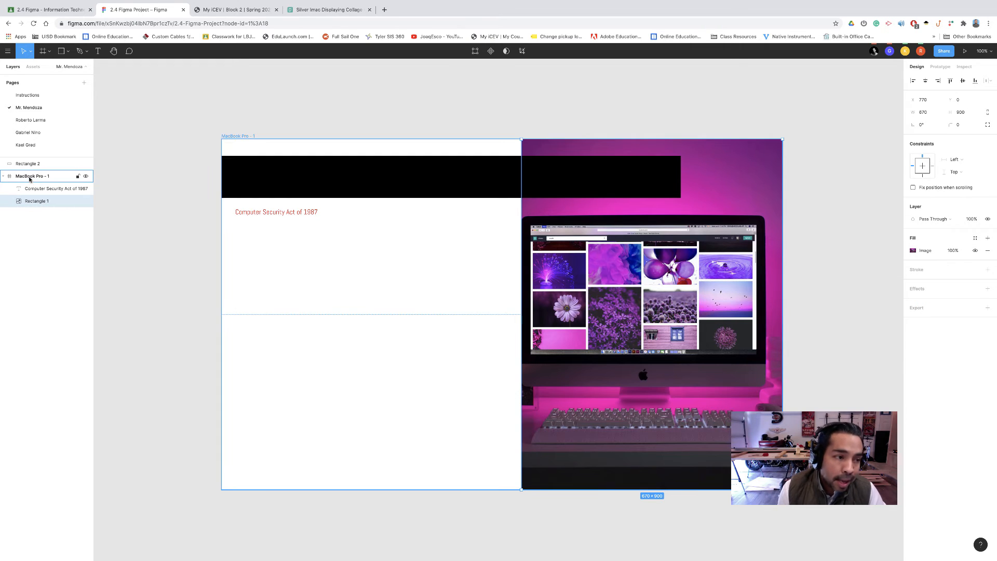
left_click(31, 177)
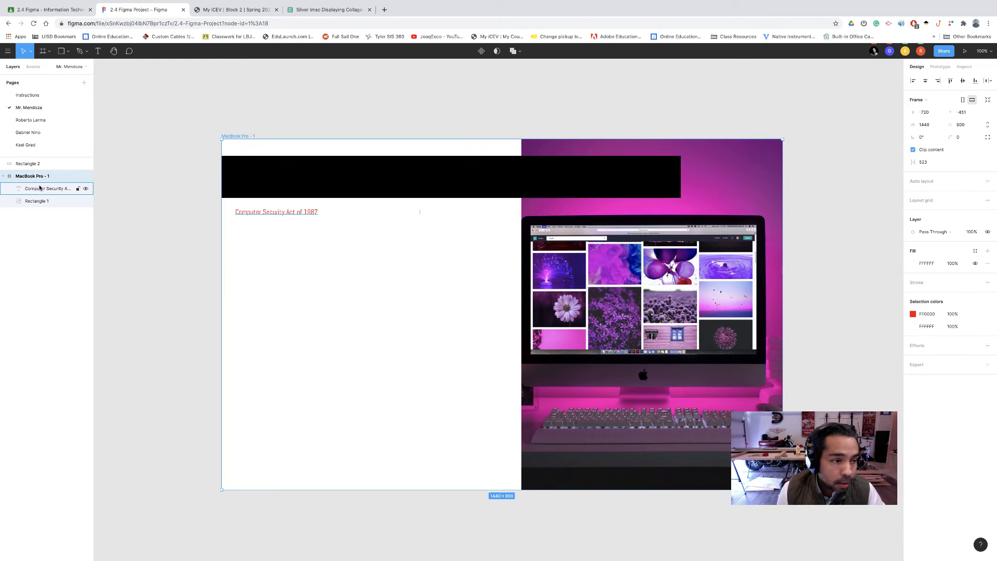
left_click(39, 188)
left_click(41, 202)
left_click(45, 190)
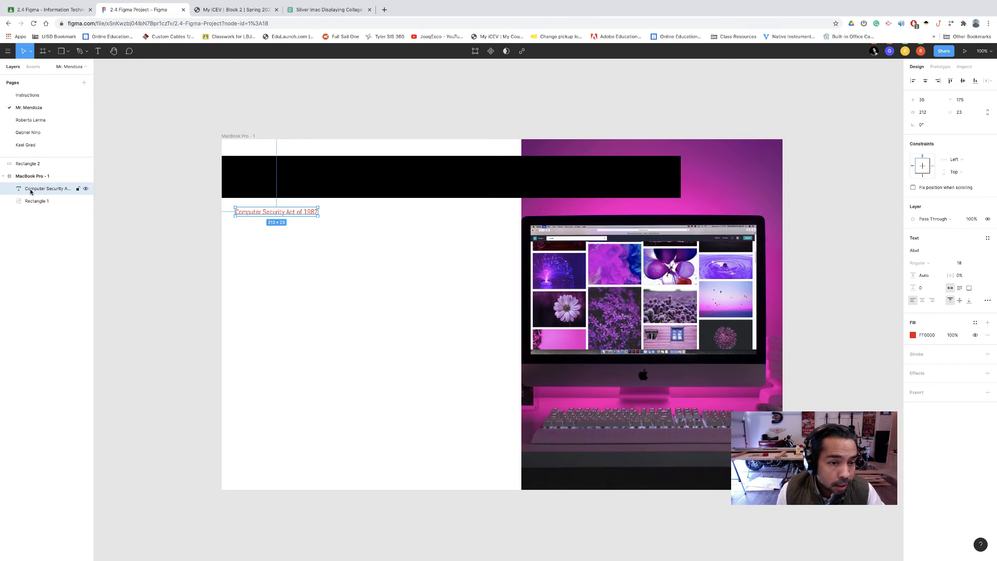
left_click_drag(31, 191, 34, 162)
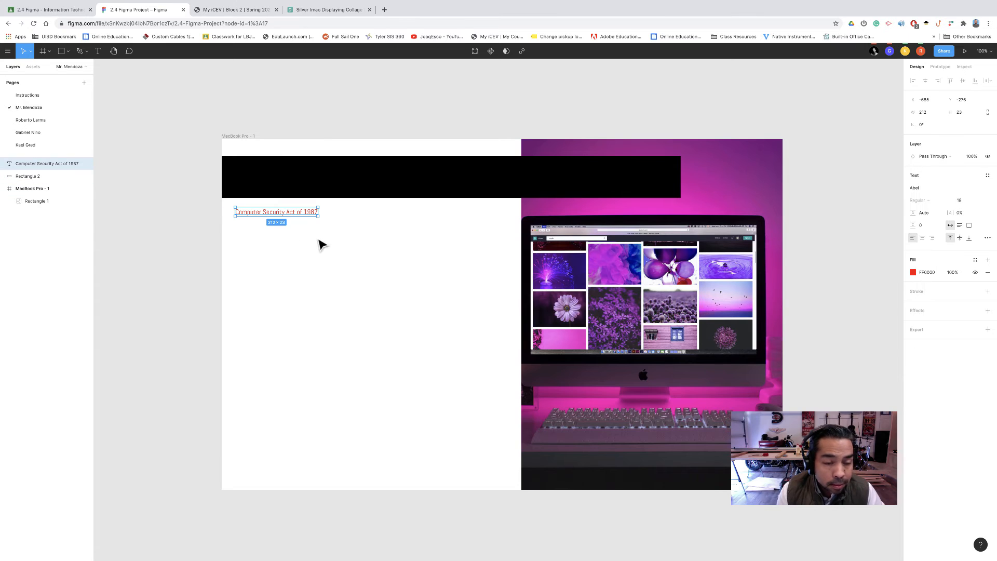
Step: Move the title text slightly down and enlarge its text box to about 568 × 108
left_click_drag(320, 221, 364, 234)
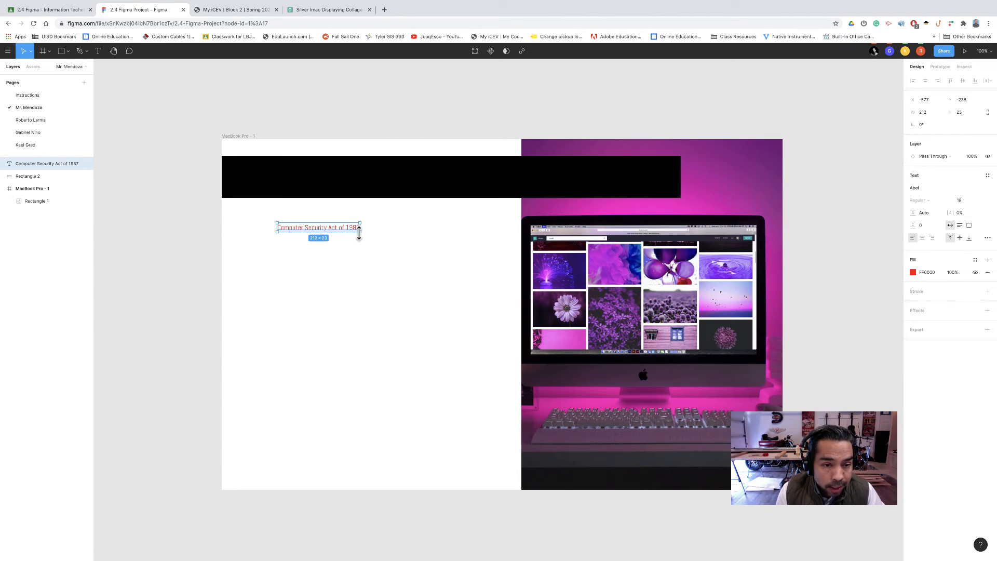
left_click_drag(359, 233, 426, 260)
left_click_drag(362, 220, 498, 218)
Step: Set the font size of the "Computer Security Act of 1987" title to 72
double_click(341, 221)
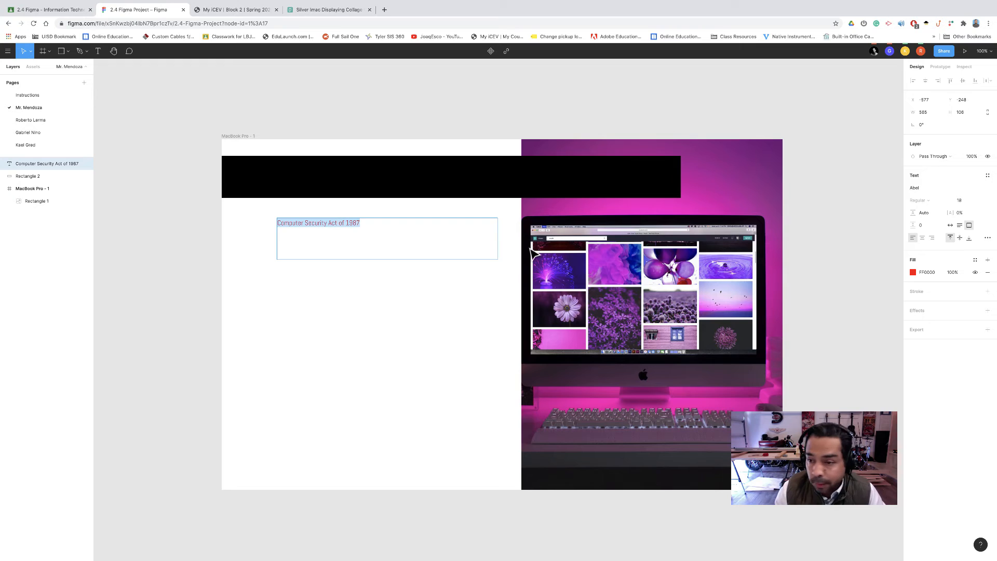
left_click(980, 202)
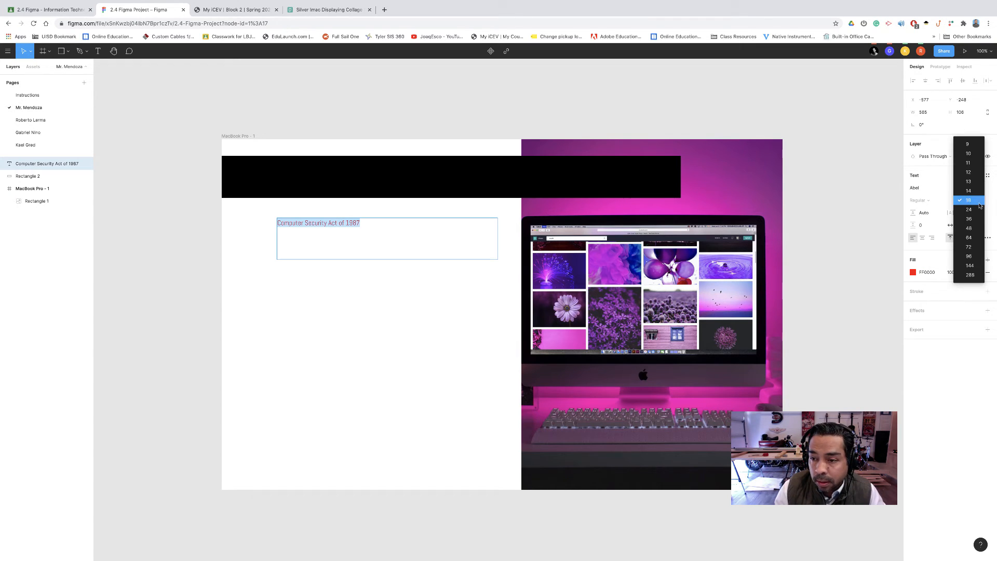
left_click(967, 241)
double_click(440, 243)
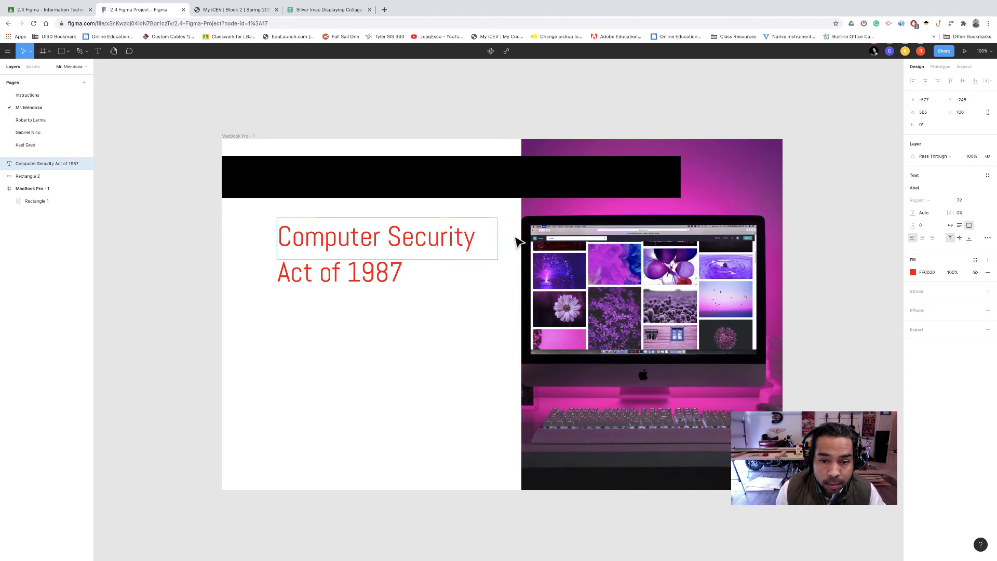
Step: Resize the title's text box to about 864 × 95 so it fits one line, and place it on the black banner
key("Escape")
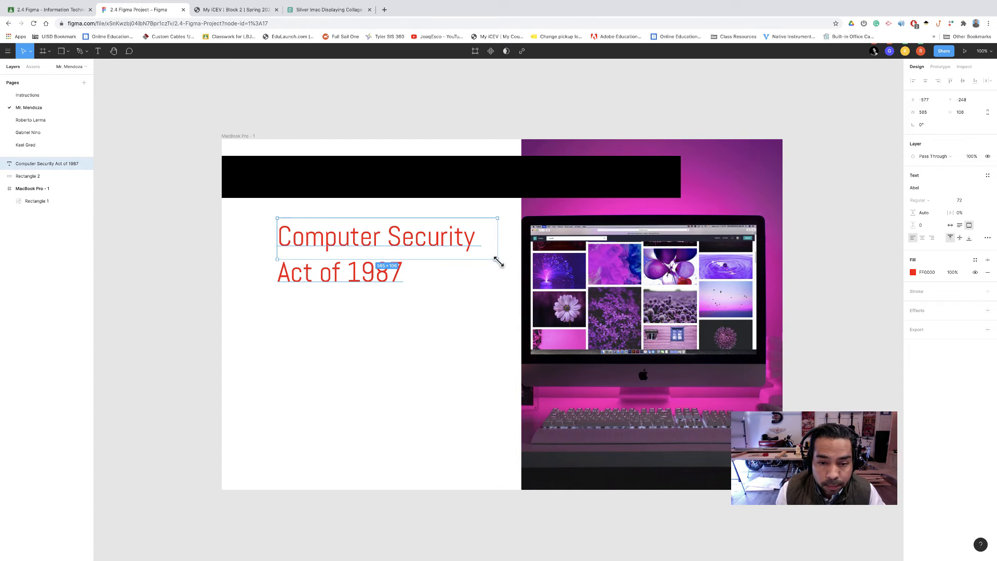
left_click_drag(498, 262, 614, 256)
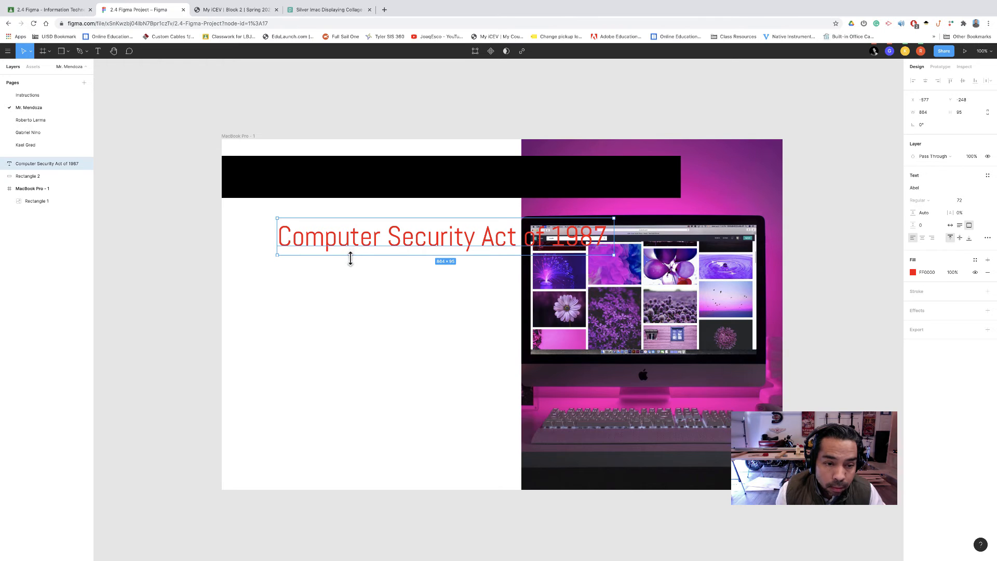
left_click_drag(356, 238, 310, 181)
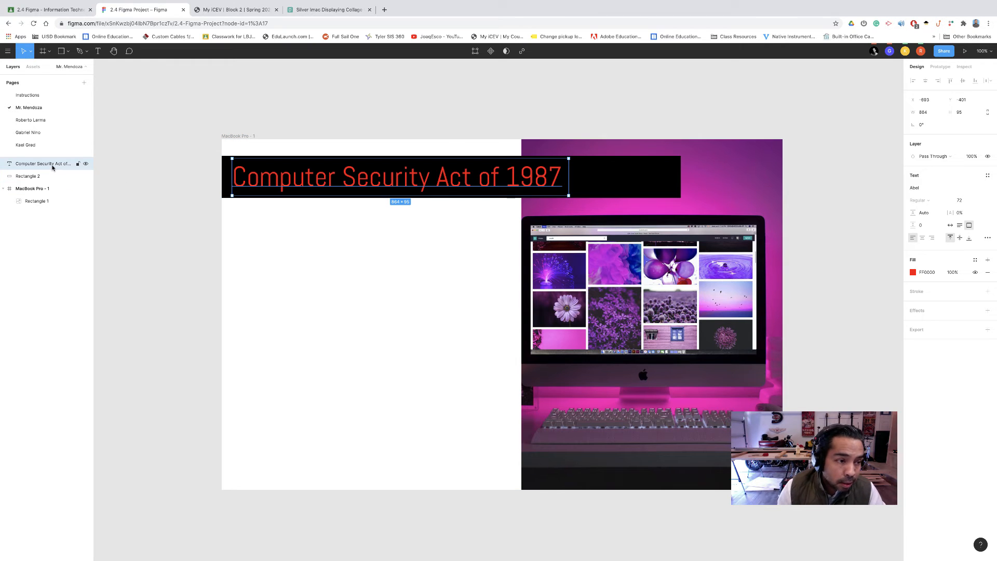
left_click(37, 178)
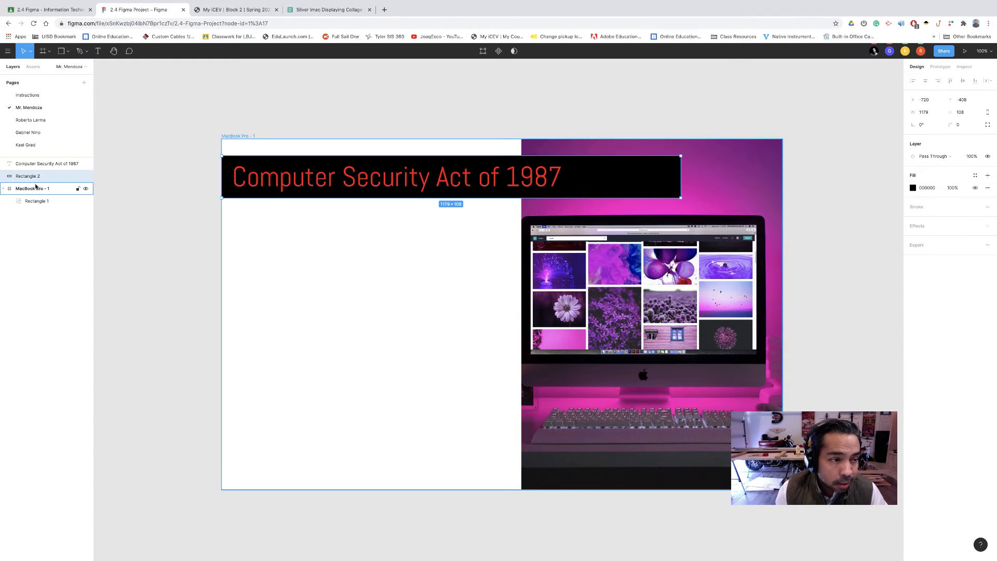
left_click(37, 188)
left_click(36, 181)
mouse_move(31, 179)
left_mouse_down()
mouse_move(36, 161)
mouse_move(30, 182)
left_mouse_up()
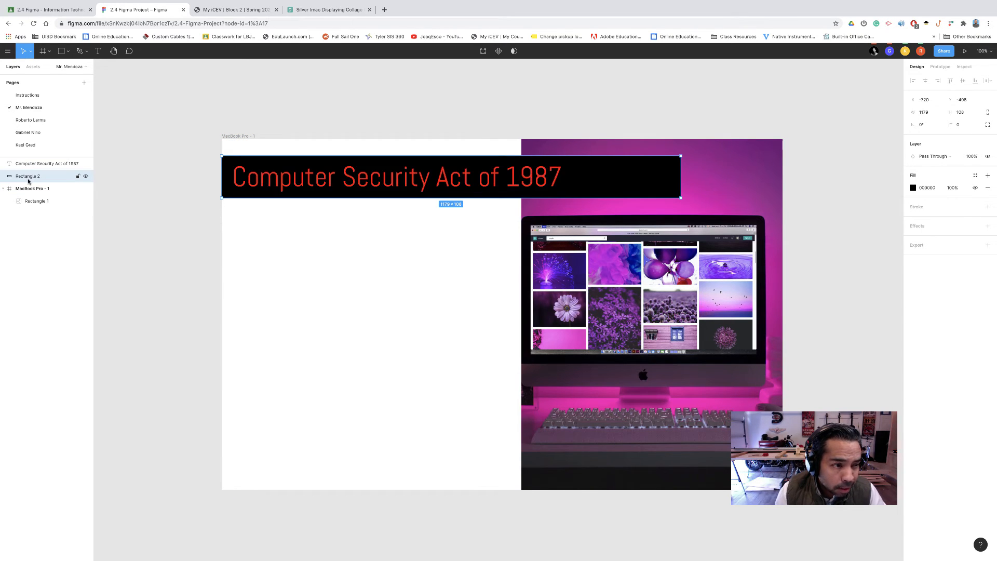
Step: Change the fill colour of the banner's title text to white (FFFFFF) and deselect it
double_click(344, 181)
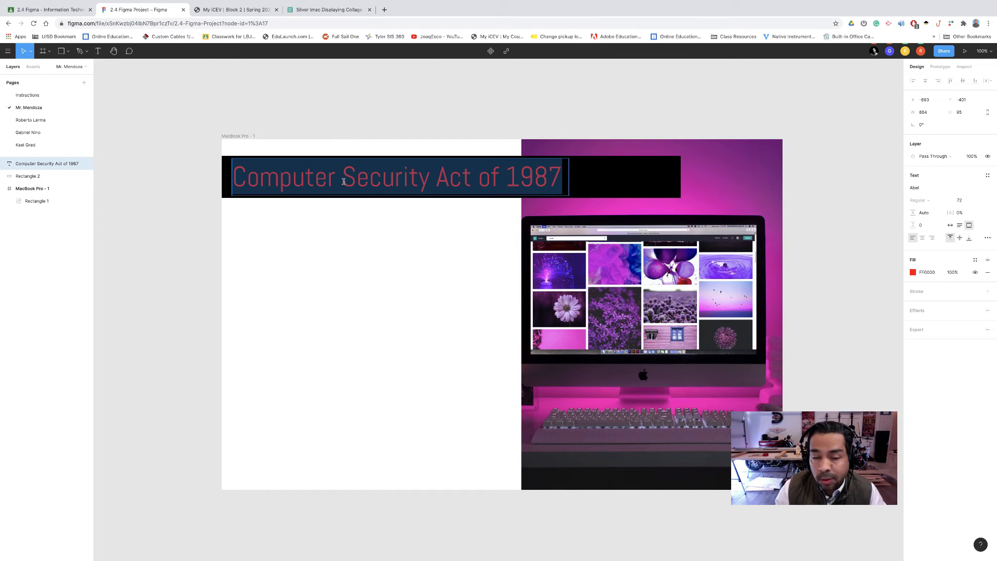
left_click(918, 274)
left_click(913, 273)
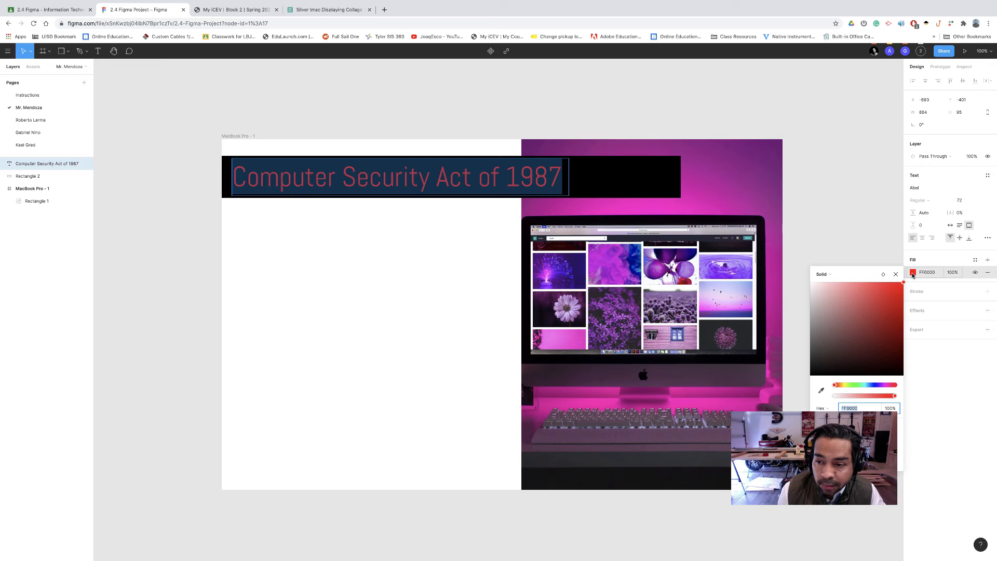
left_click_drag(870, 301, 783, 265)
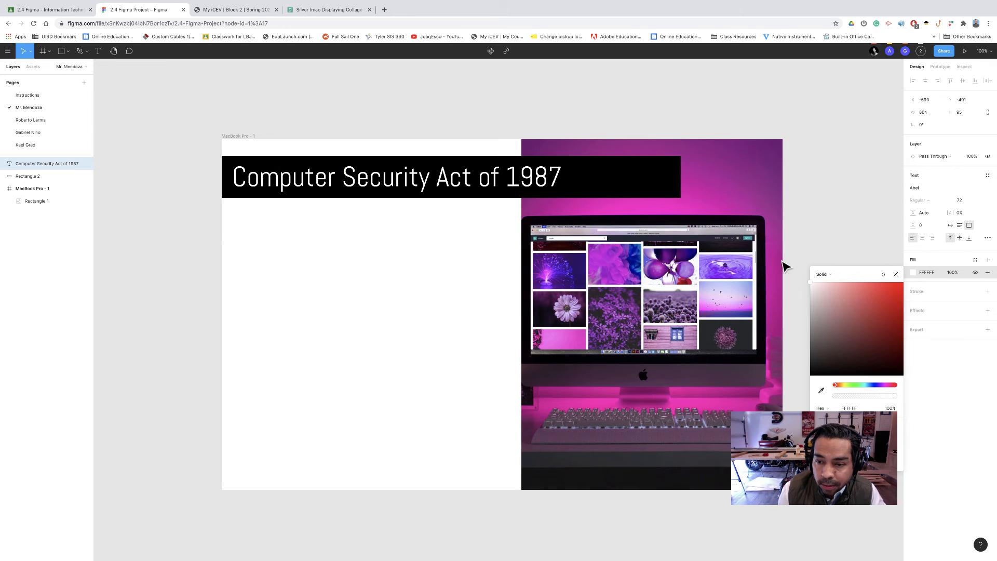
left_click(895, 276)
key("Escape")
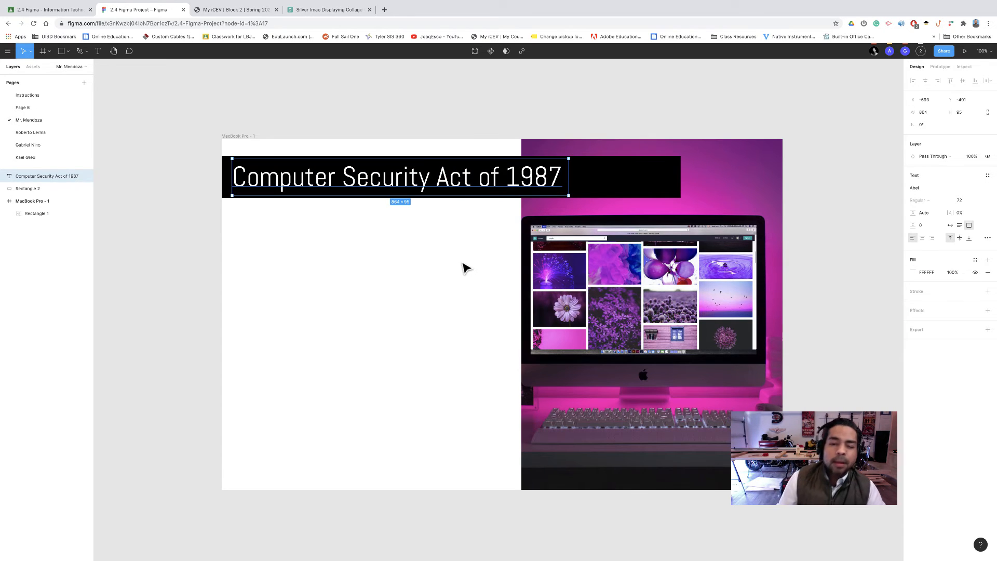
left_click(189, 133)
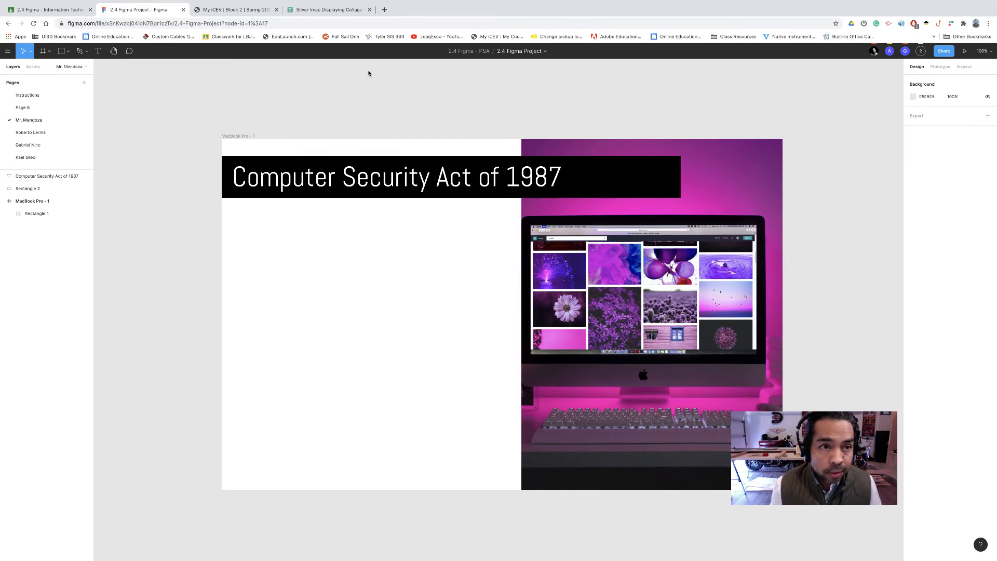
Step: Switch to the My iCEV lesson page, copy the four bullet points about the Computer Security Act of 1987, and return to the Figma project
left_click(244, 10)
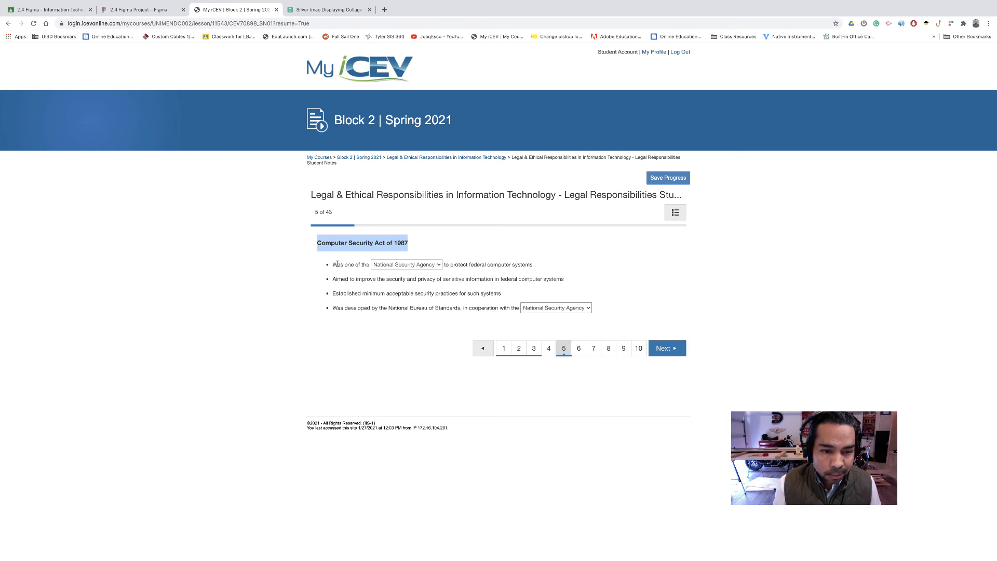
left_click_drag(335, 268, 599, 316)
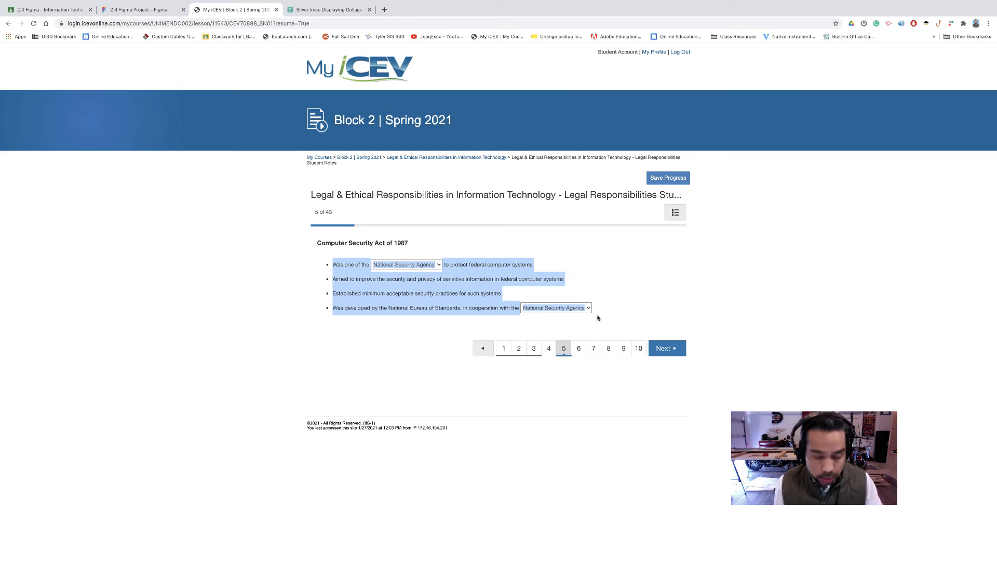
left_click(316, 26)
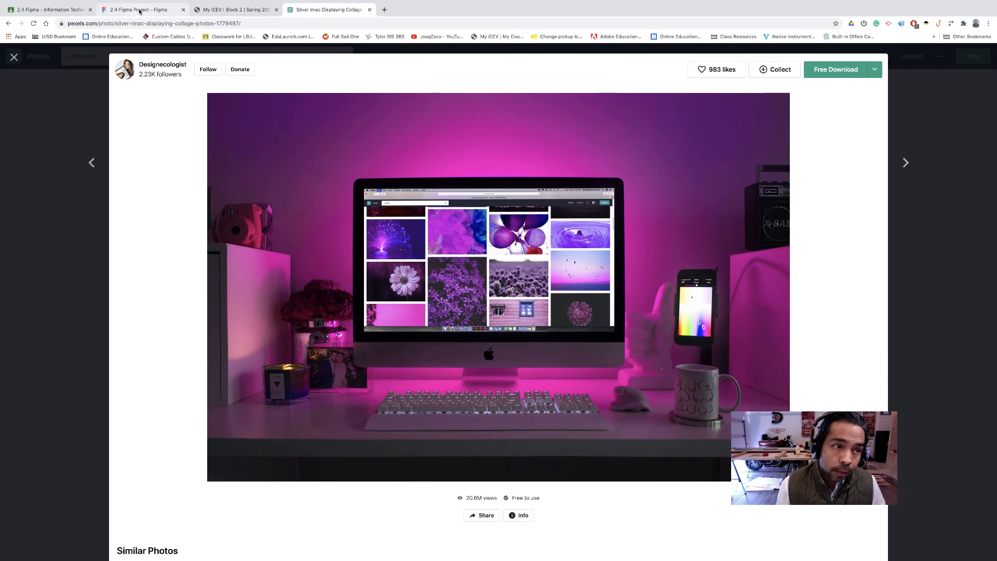
left_click(140, 10)
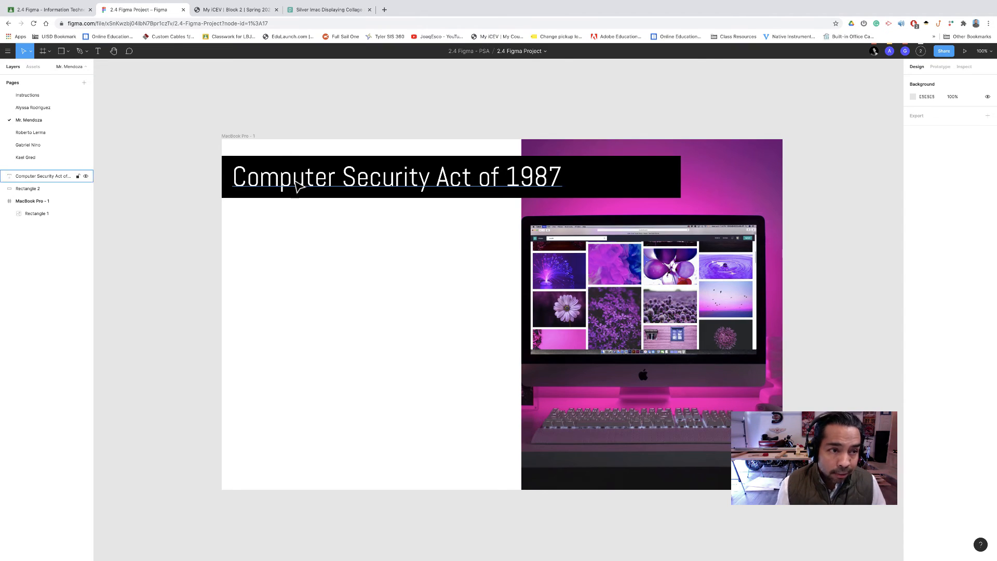
Step: Add a text box about 649 × 522 in the white area below the banner and paste the copied bullet points into it
left_click(98, 51)
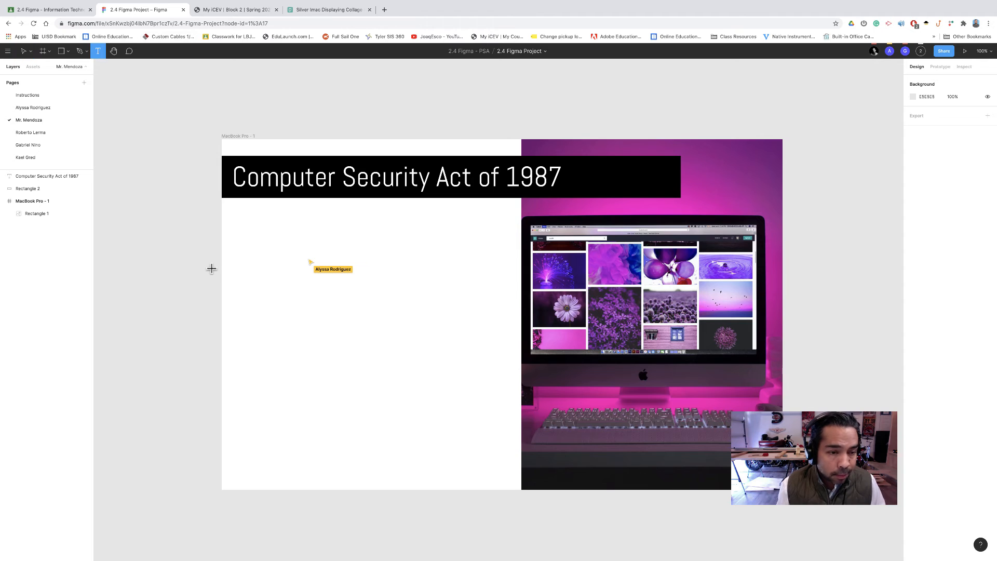
left_click_drag(245, 214, 498, 418)
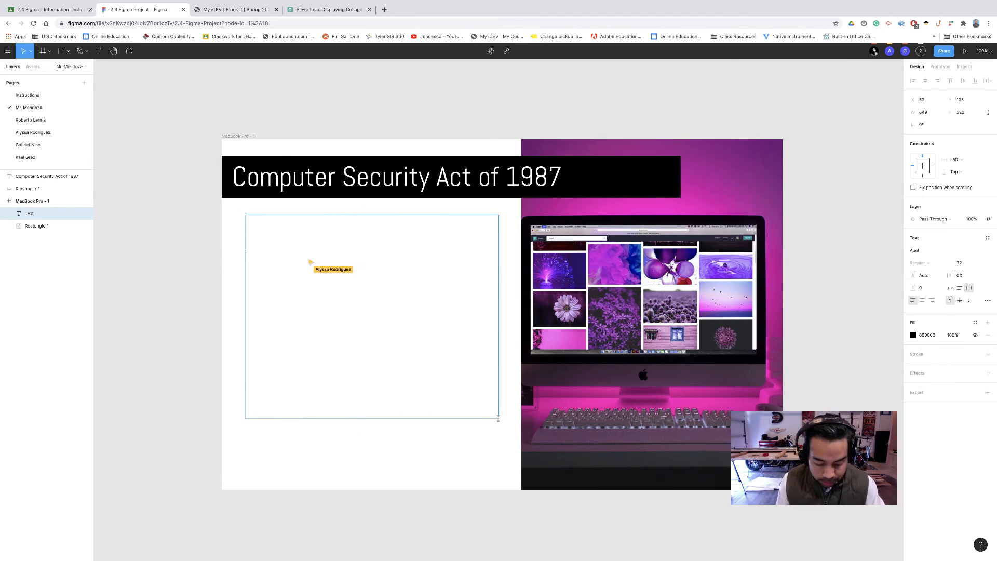
key("ctrl+v")
Step: Set the font size of all the pasted body text to 24
key("ctrl+a")
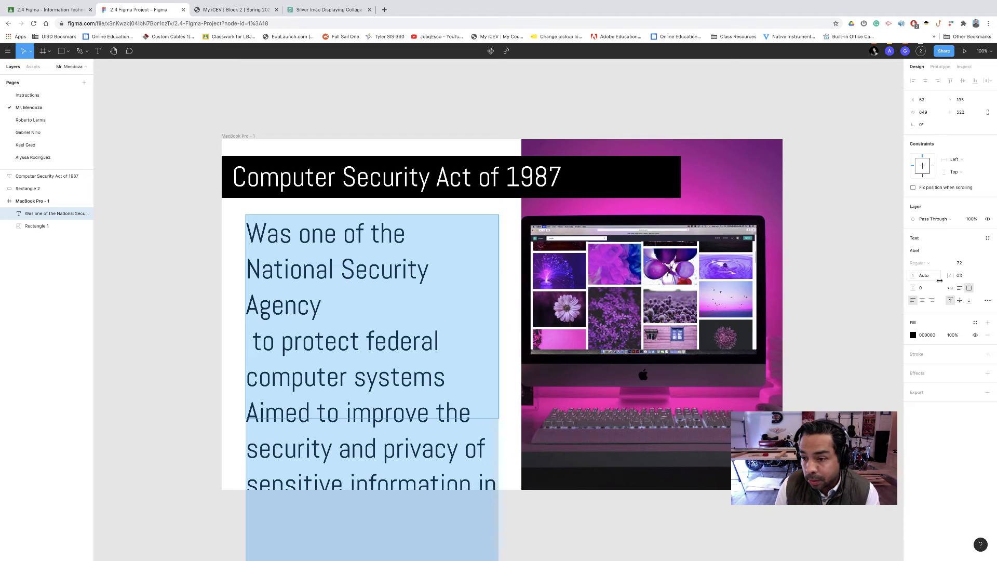
left_click(980, 265)
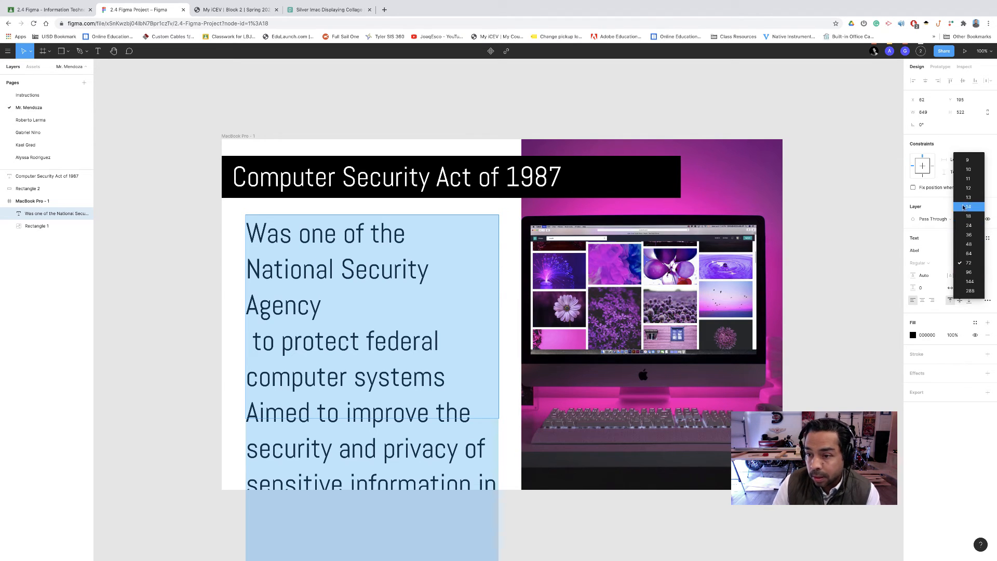
left_click(968, 226)
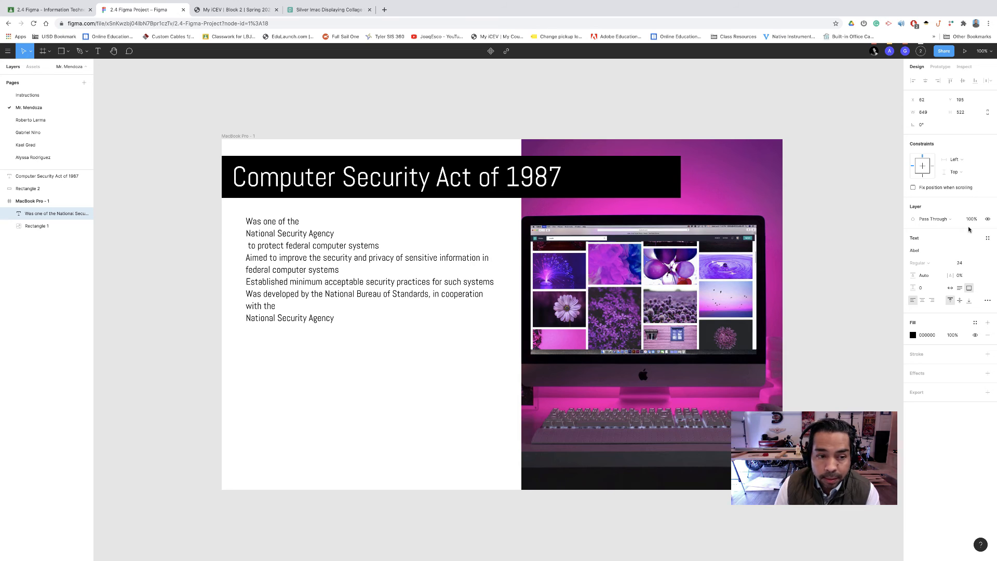
Step: Remove the line break before the first "National Security Agency" so it continues the line "Was one of the"
key("Return")
left_click(254, 233)
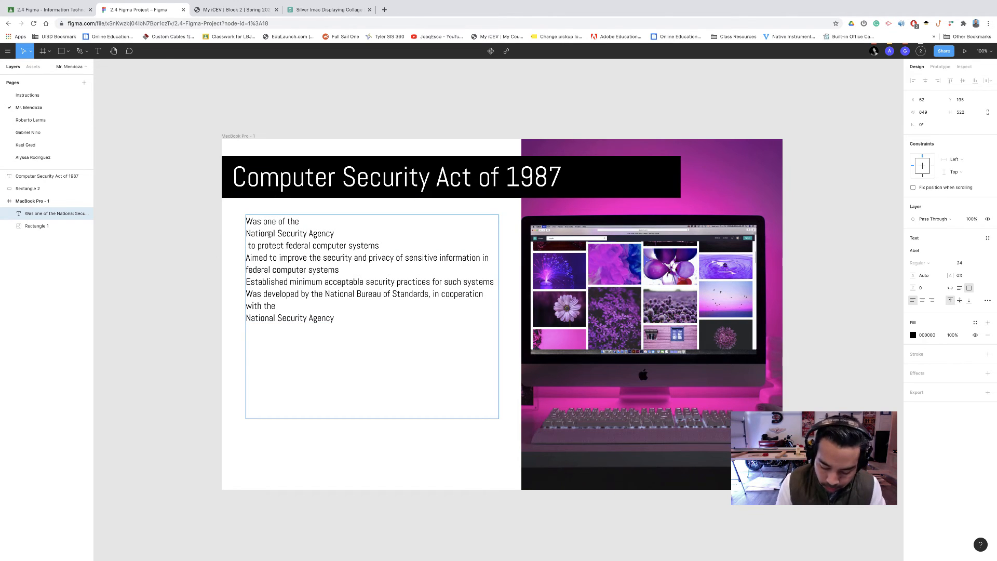
key("BackSpace")
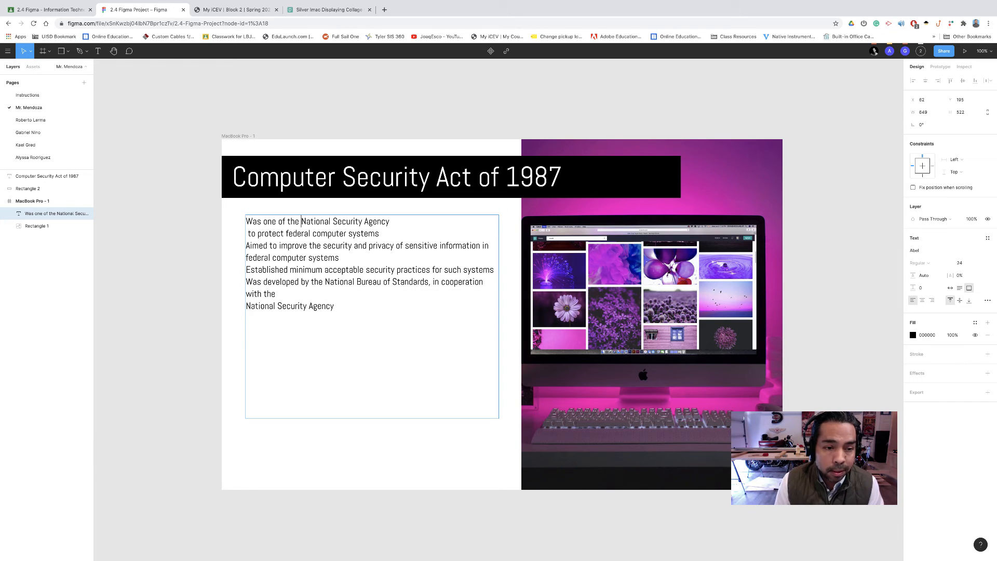
Step: Join the "Aimed to improve" line to "computer systems" with a comma and a space, and change "Aimed" to lowercase "aimed"
scroll(260, 243, "up", 1)
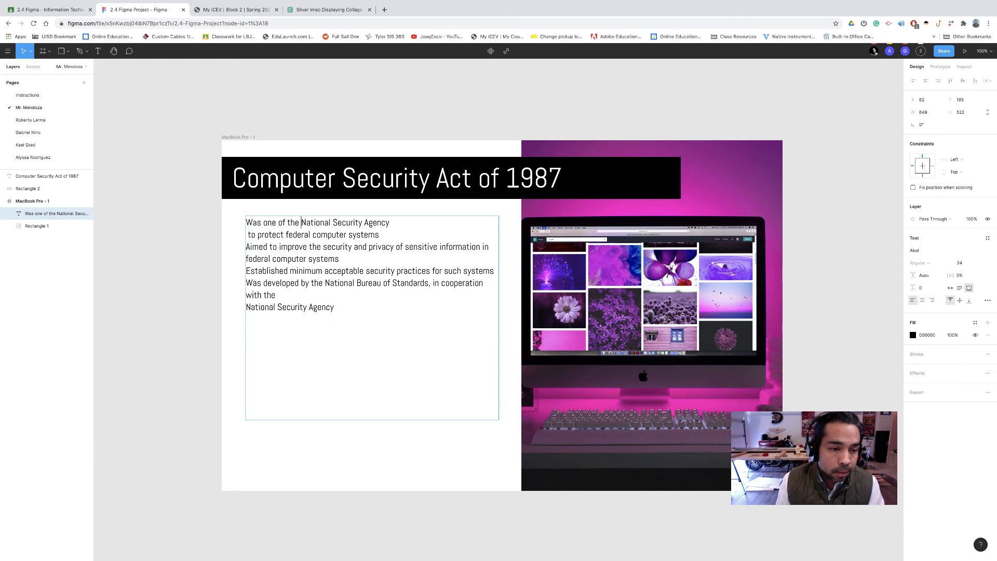
left_click(246, 247)
key("BackSpace")
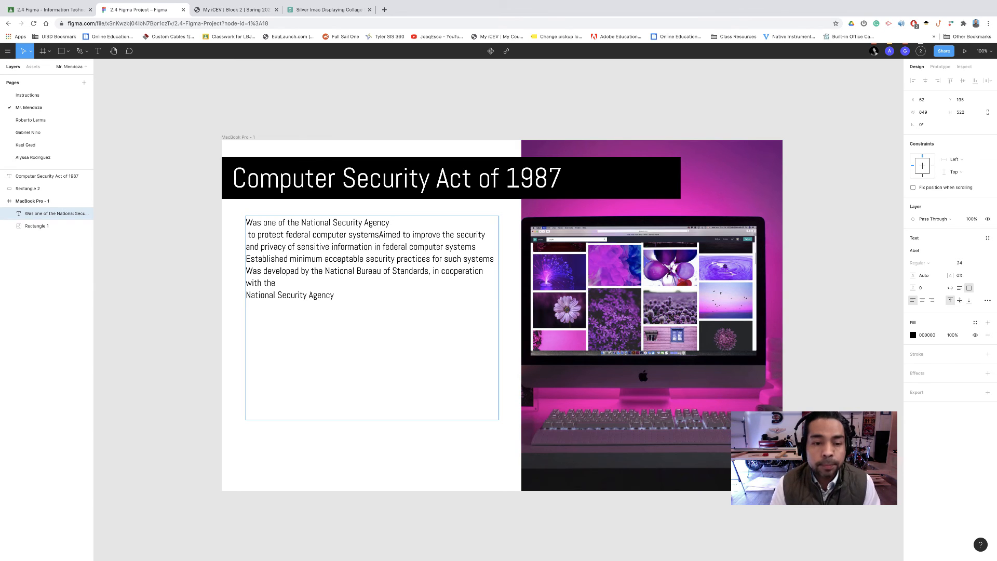
type(",")
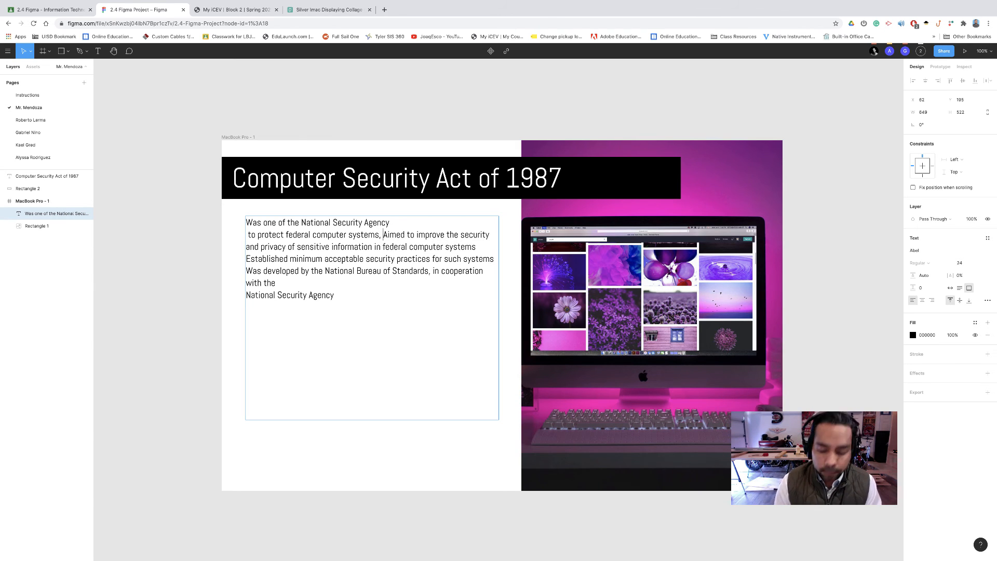
key("BackSpace")
type("a")
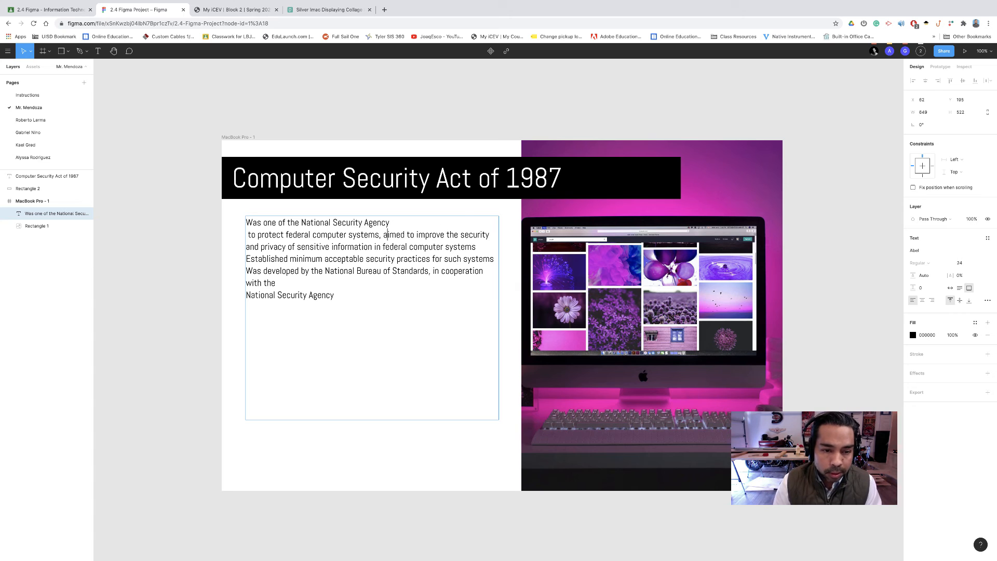
scroll(213, 255, "down", 2)
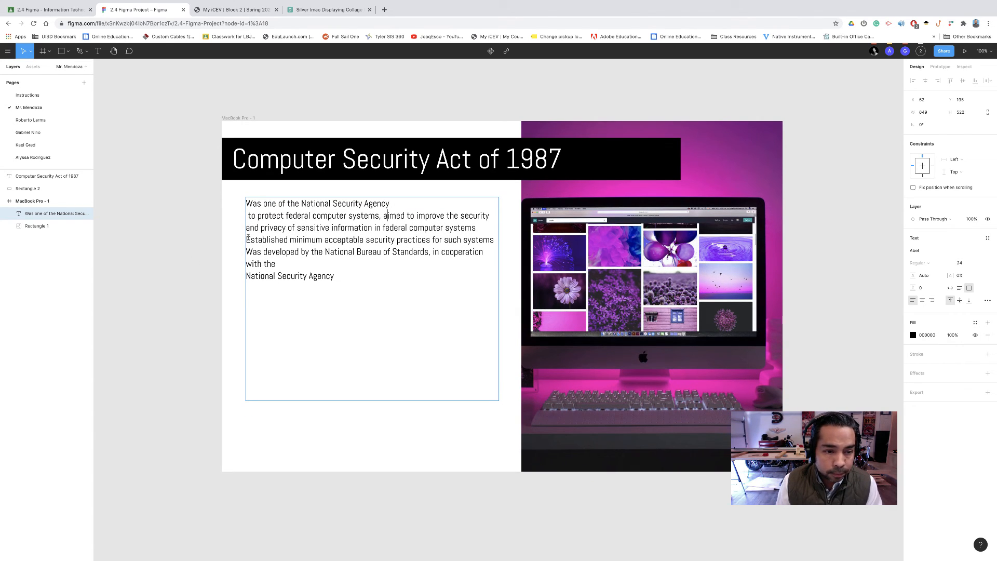
Step: Join the "Established" line to the preceding sentence by inserting ". The Computer Security Act" and change "Established" to lowercase "established"
key("BackSpace")
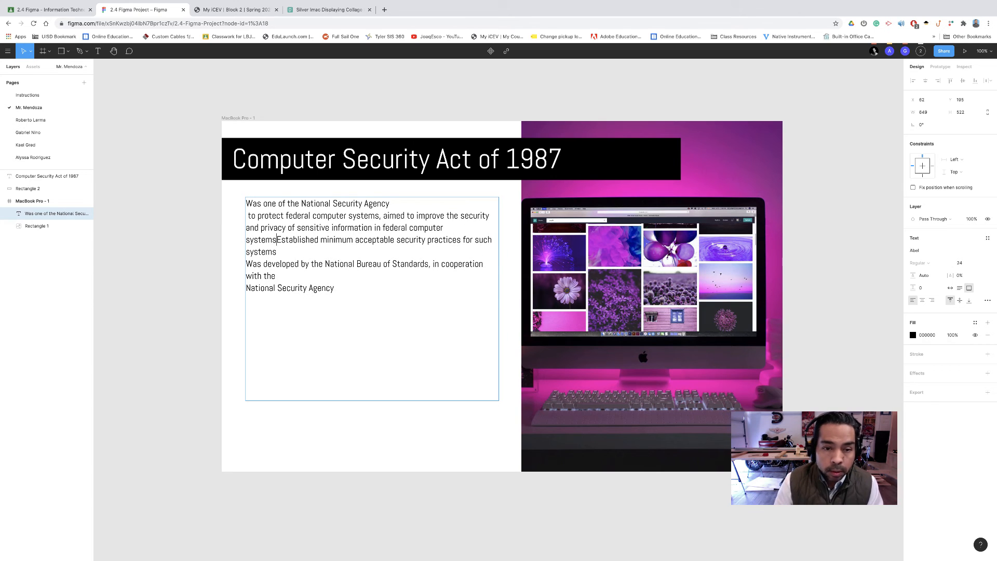
type(". The ")
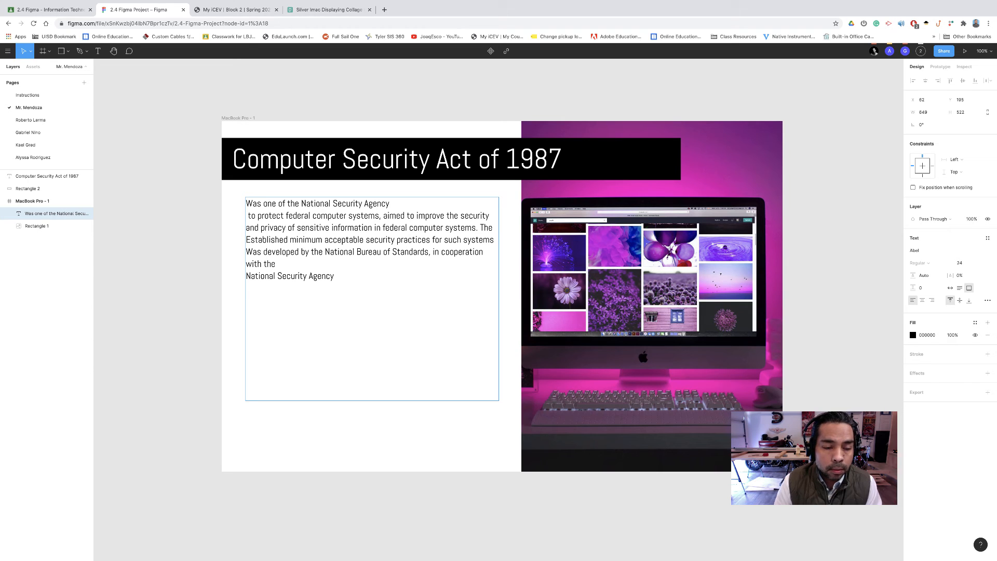
type("Computer ")
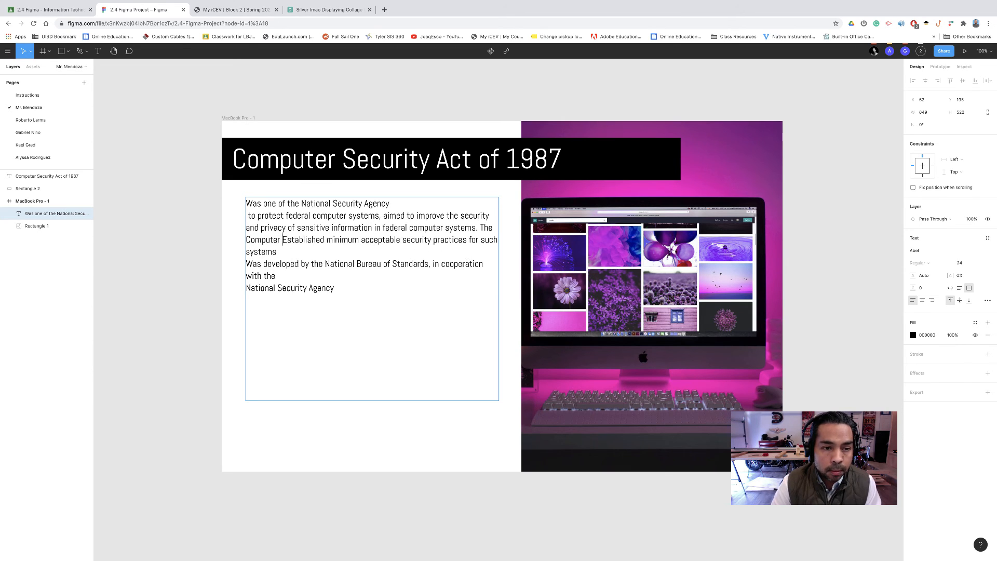
type("Security  A")
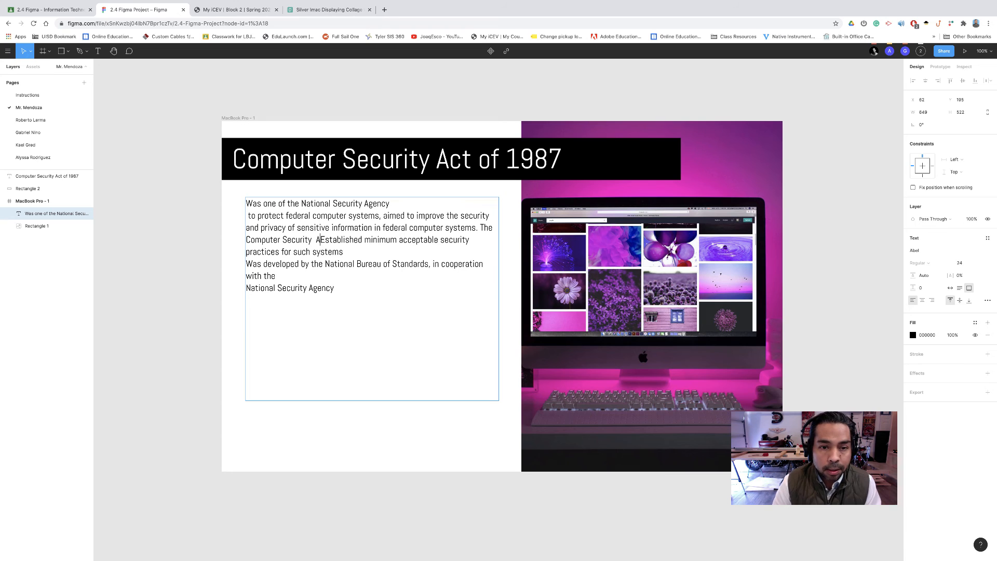
type("ct")
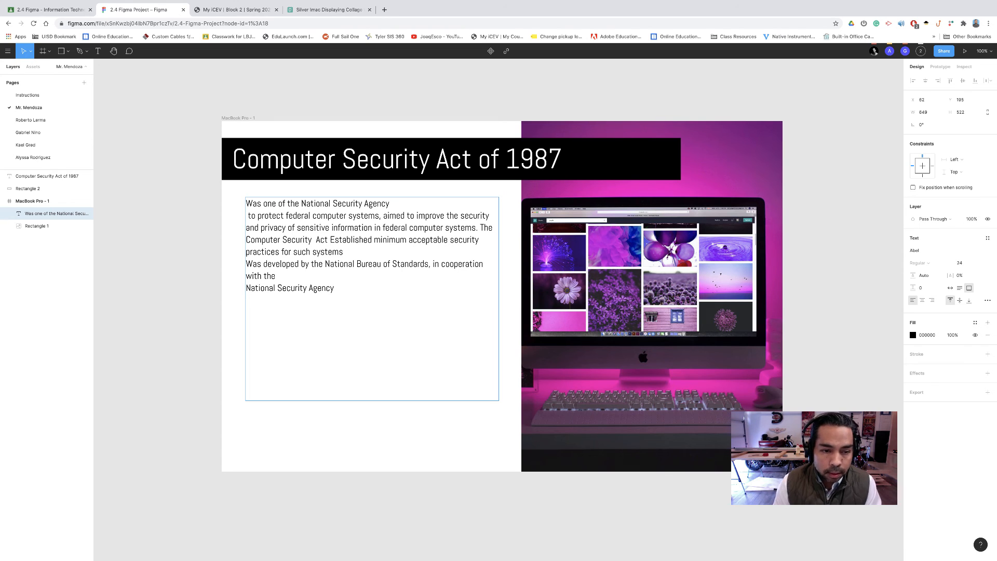
key("Delete")
type("e")
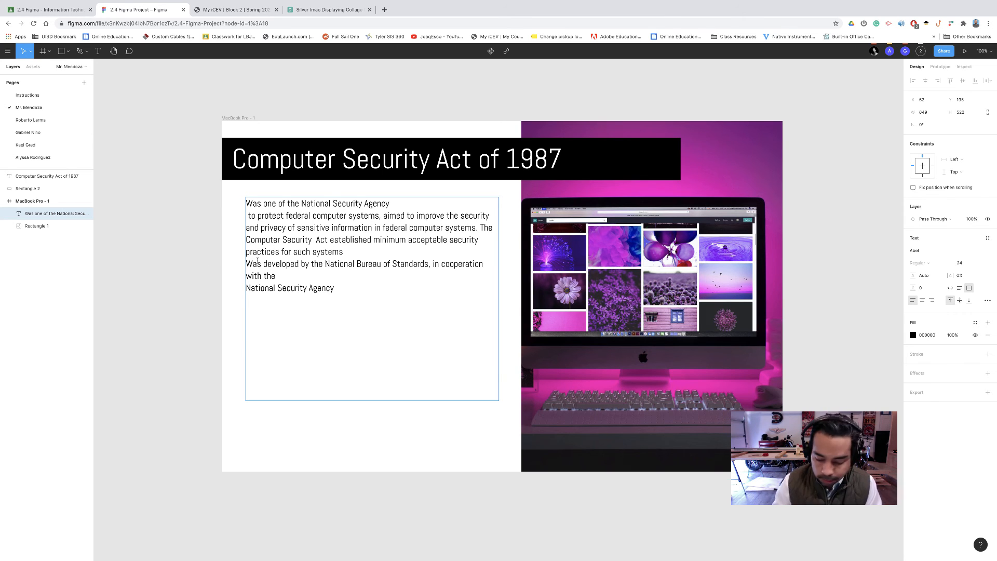
Step: Join the "Was developed" line with a comma and lowercase "was", and run "National Security Agency" on after "with the", ending with a period
key("Delete")
key("BackSpace")
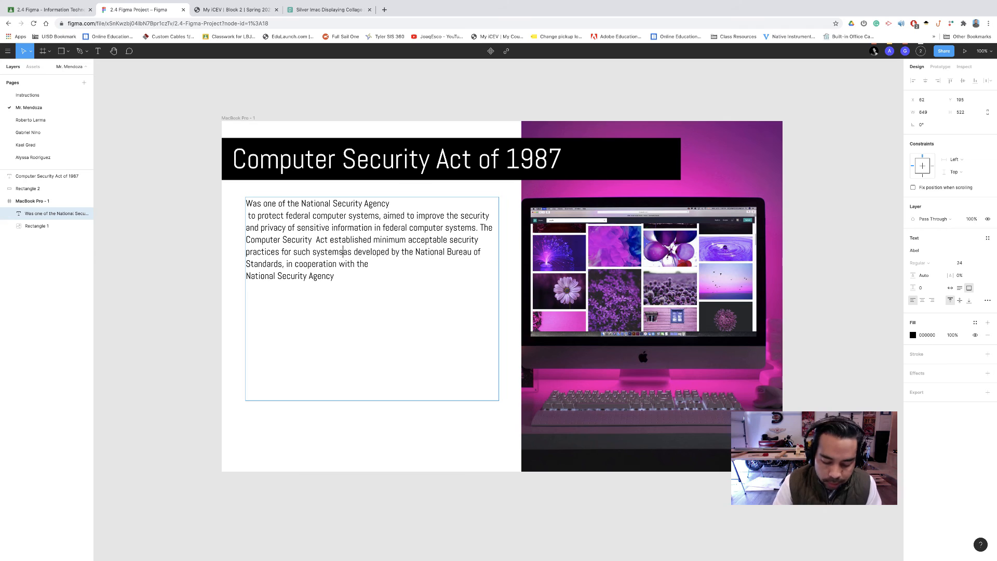
type(", w")
scroll(202, 283, "right", 1)
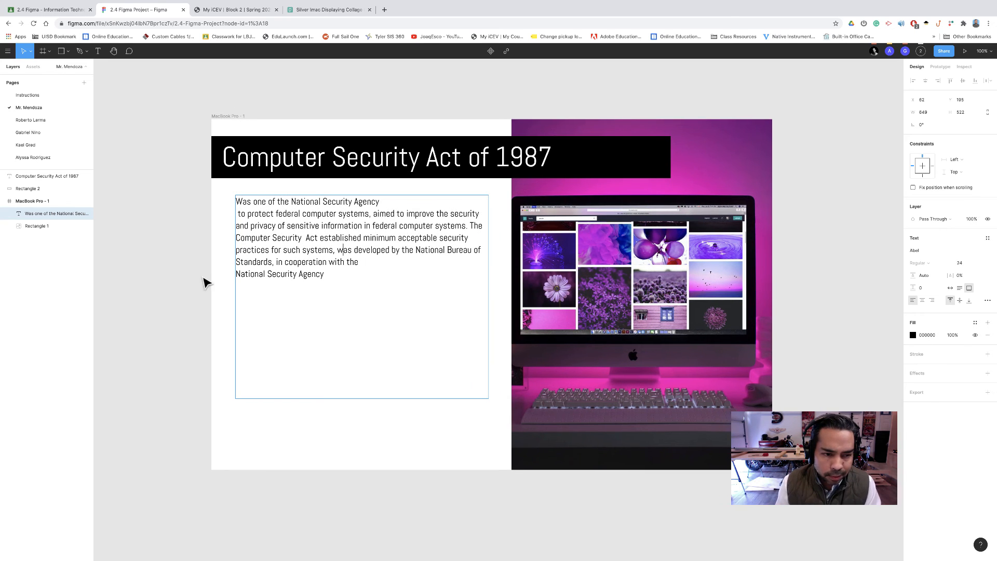
key("BackSpace")
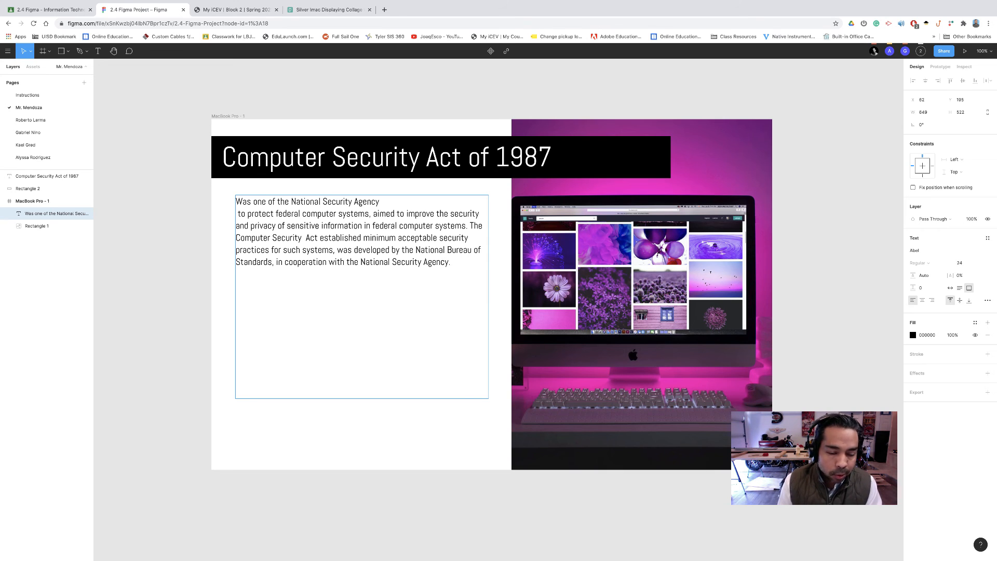
Step: Shorten the body text box to about 193 high so it fits closely around the paragraph
left_click(318, 399)
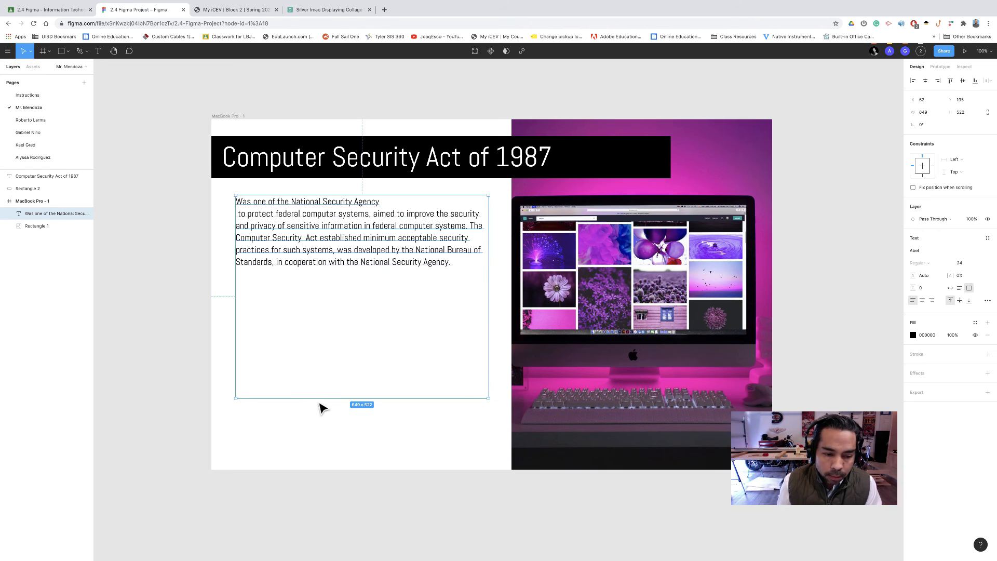
scroll(364, 403, "left", 1)
left_click_drag(372, 399, 361, 267)
scroll(312, 291, "left", 1)
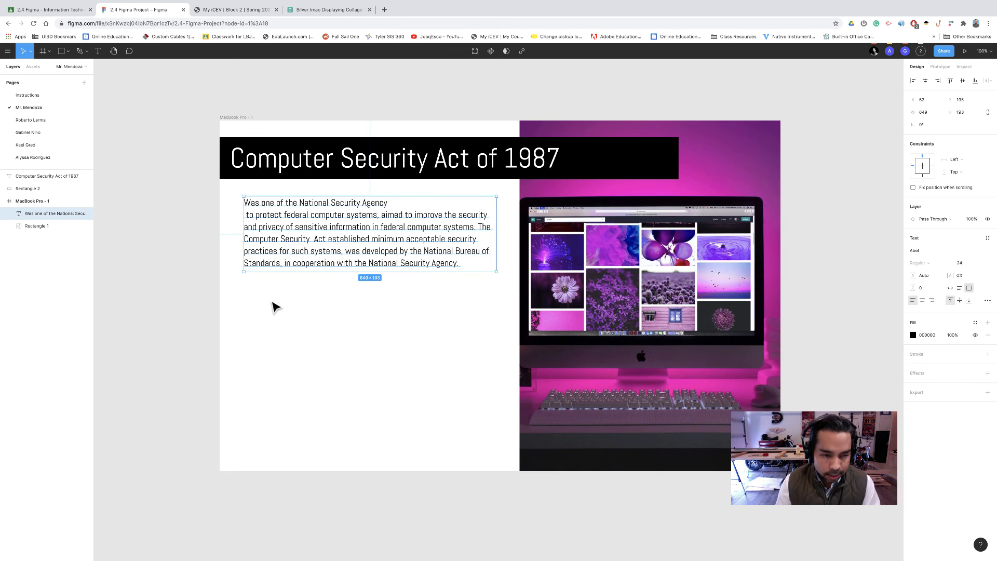
left_click(166, 328)
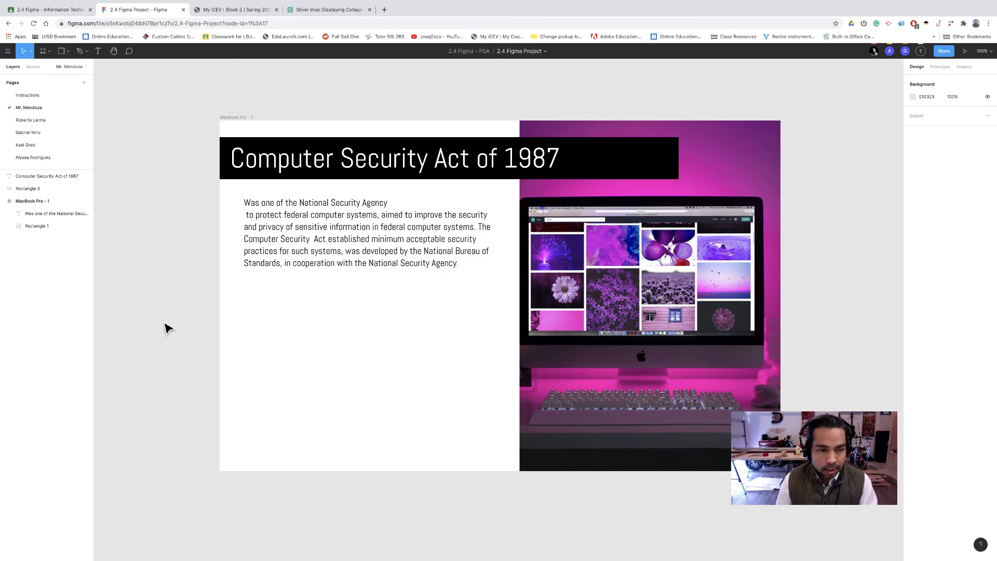
left_click(97, 51)
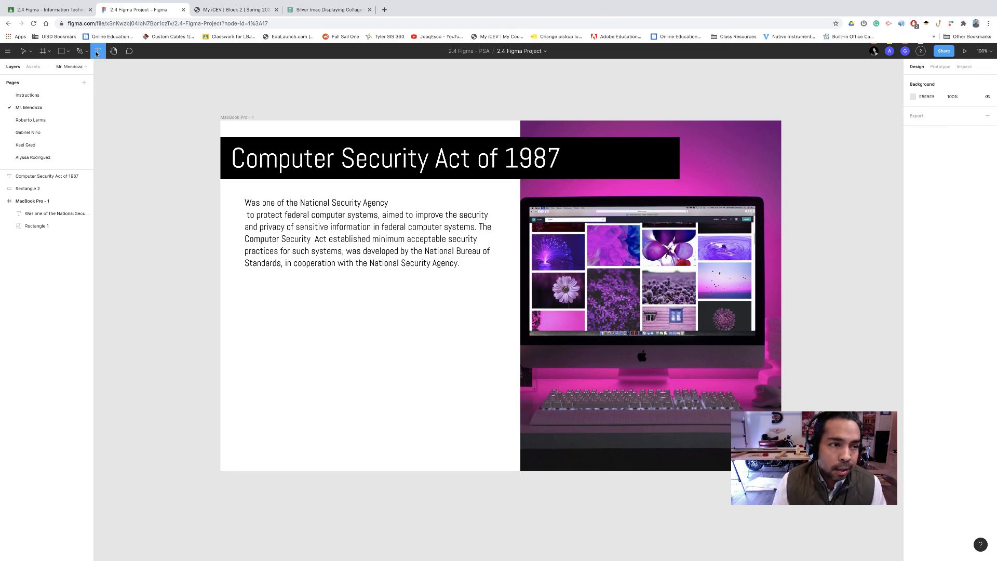
left_click(247, 422)
type("ww")
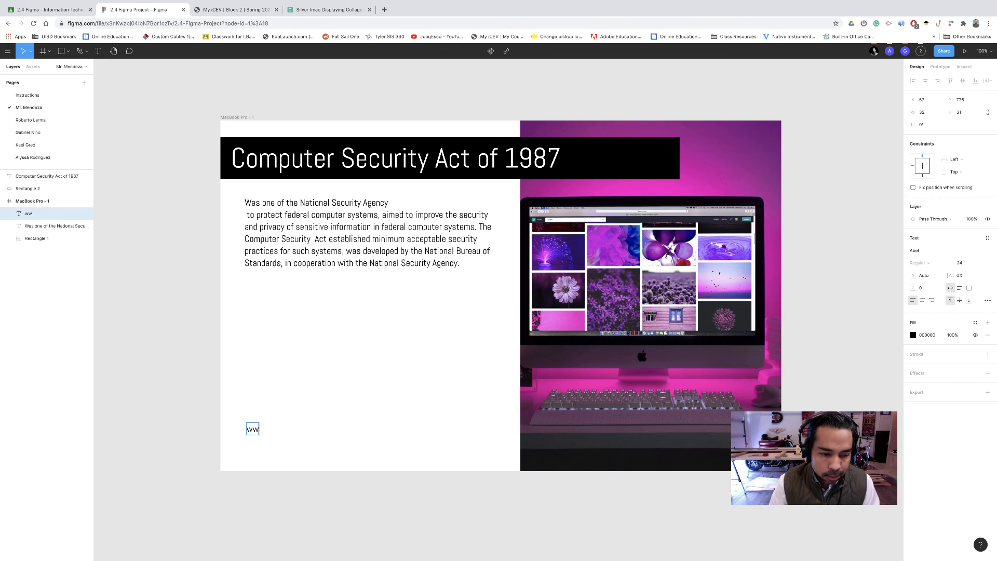
type("w.icevonline.com")
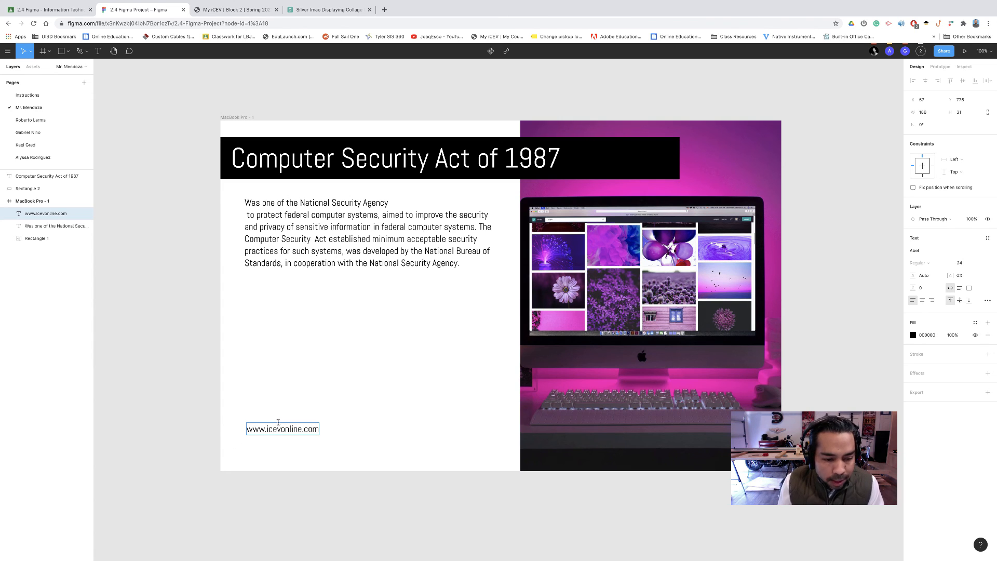
left_click(277, 402)
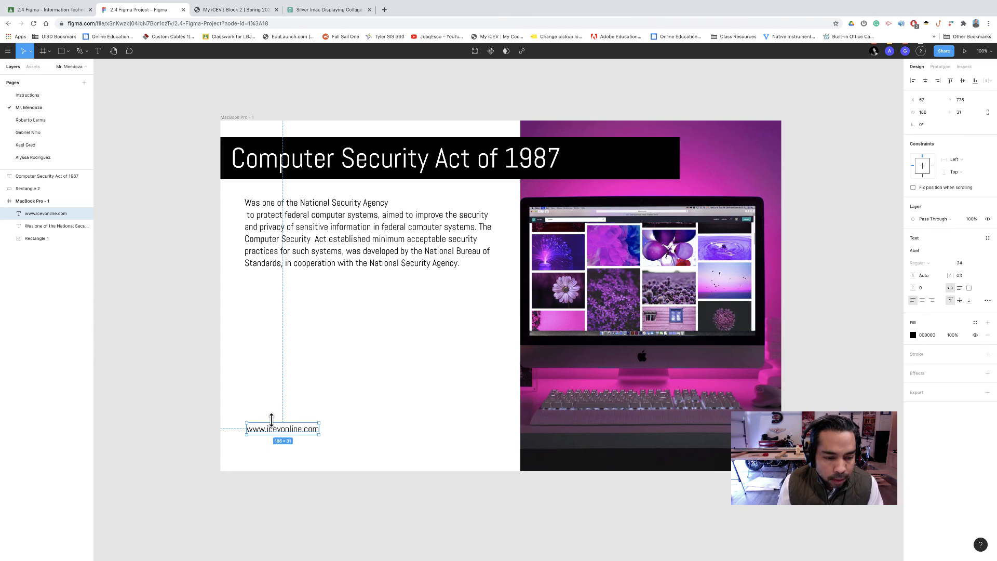
mouse_move(273, 432)
left_mouse_down()
mouse_move(267, 456)
mouse_move(276, 431)
mouse_move(269, 439)
left_mouse_up()
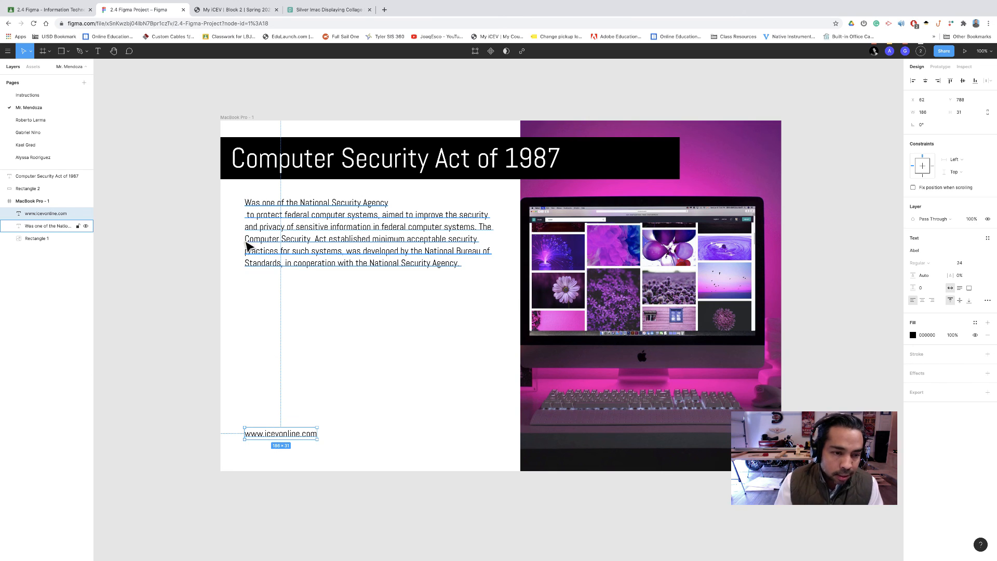
left_click(400, 340)
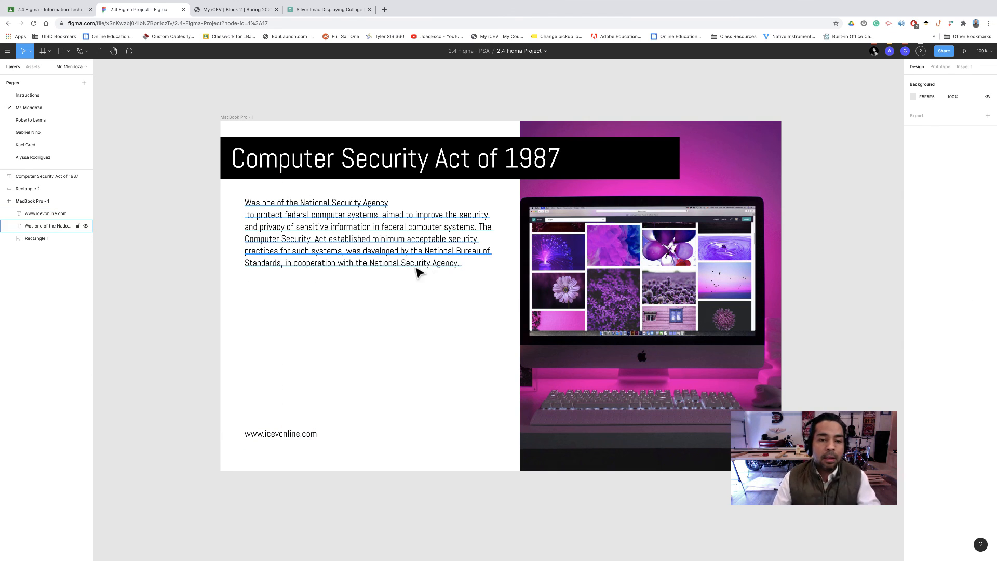
Step: Insert three line breaks after the final sentence of the body text
left_click(444, 270)
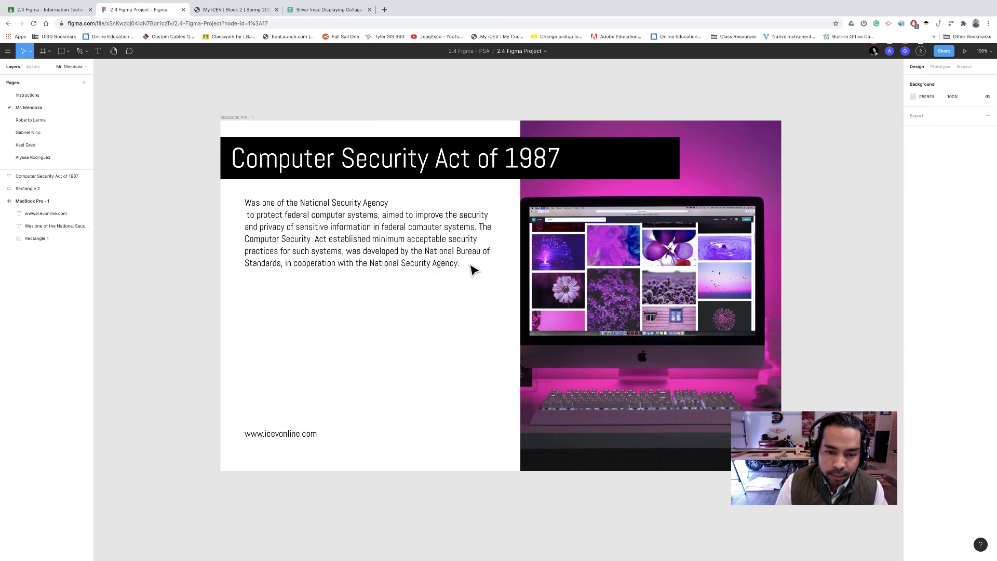
key("Escape")
left_click(465, 267)
double_click(455, 264)
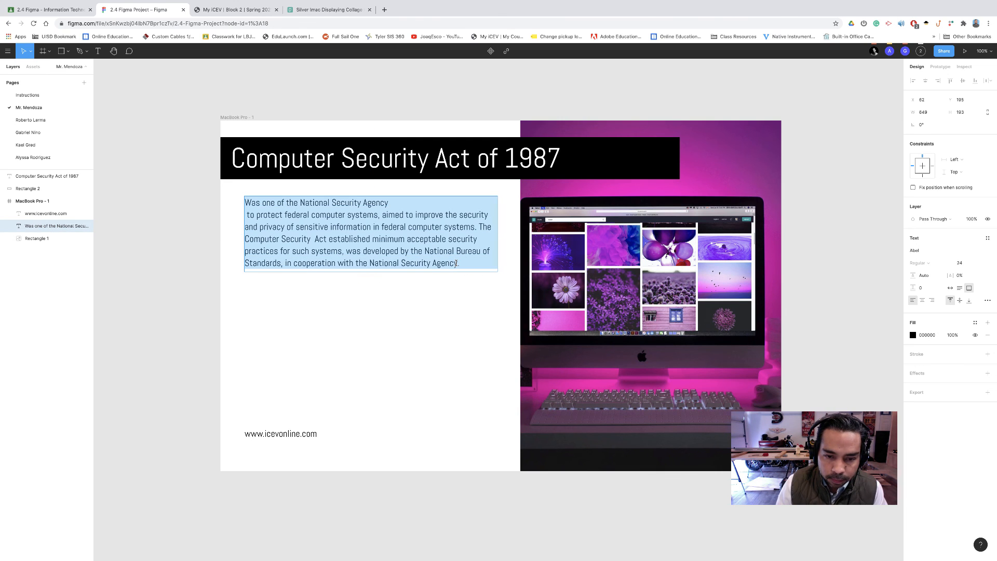
key("Right")
key("Return")
key("Return")
key("Return")
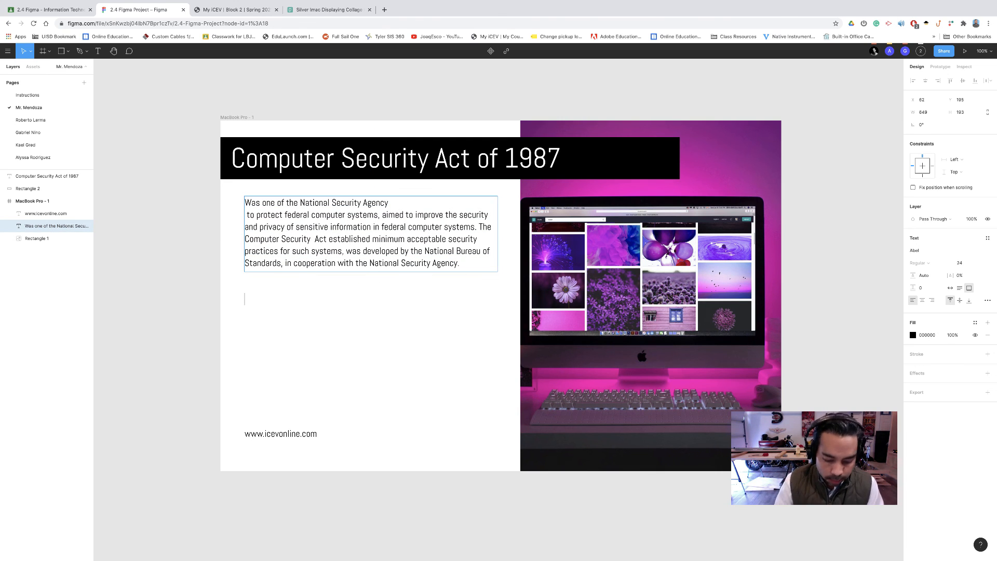
Step: Write "Example text or paragraph. You can use bullets as well." as a new paragraph below the body text and finish text editing
type("Example")
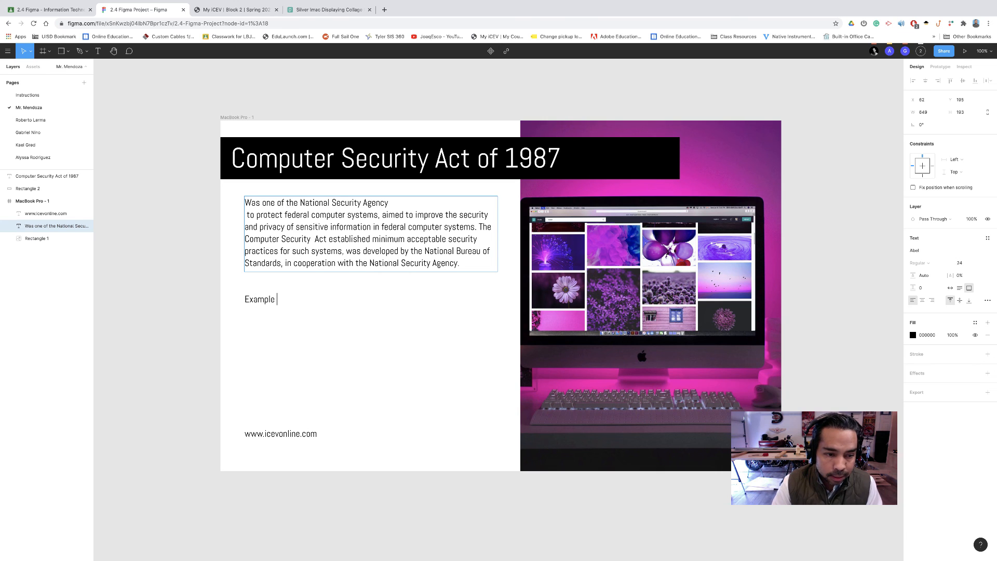
type(" text ore yo")
key("BackSpace")
key("BackSpace")
key("BackSpace")
key("BackSpace")
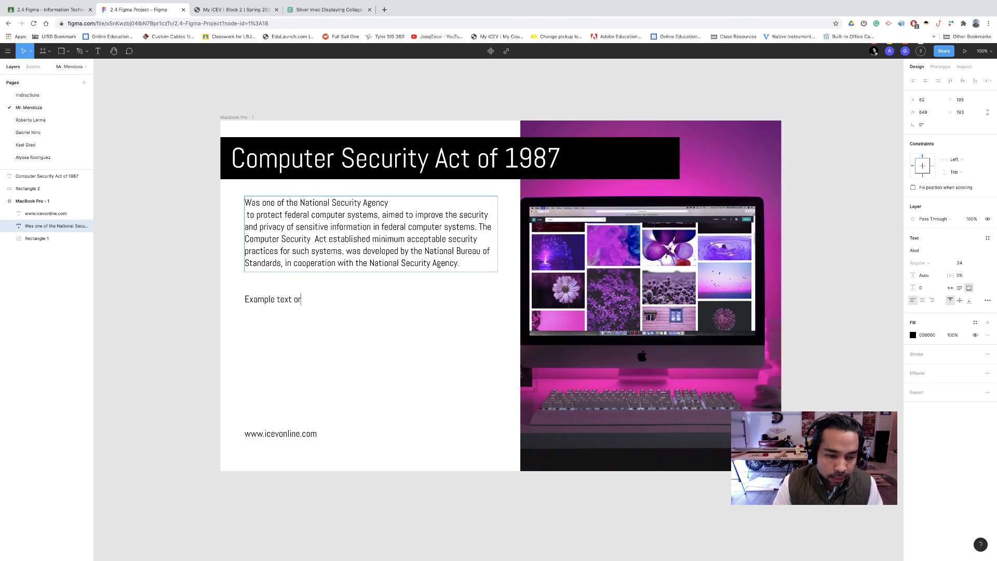
type("paragraph.")
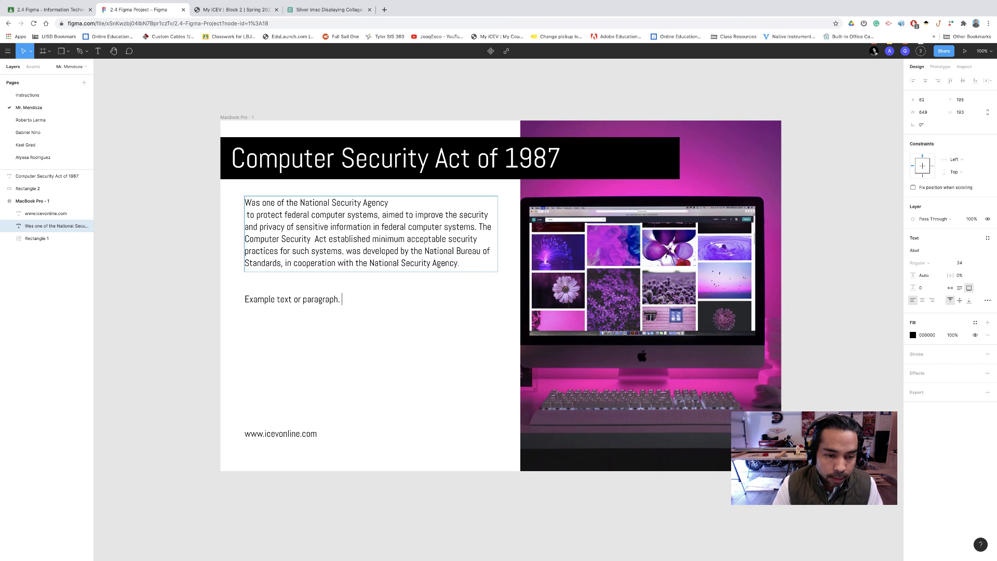
type(" You can use ")
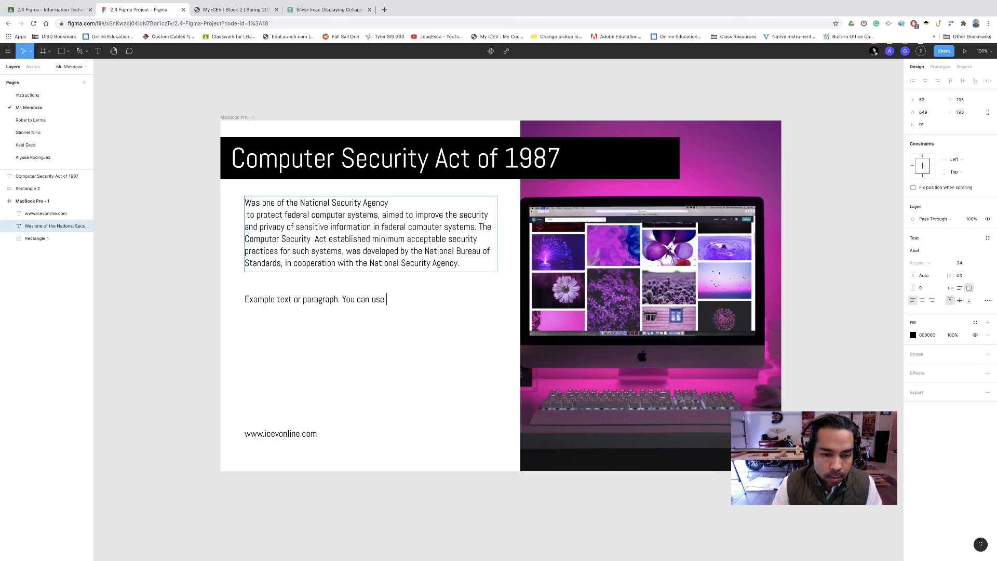
type("bullets as well.")
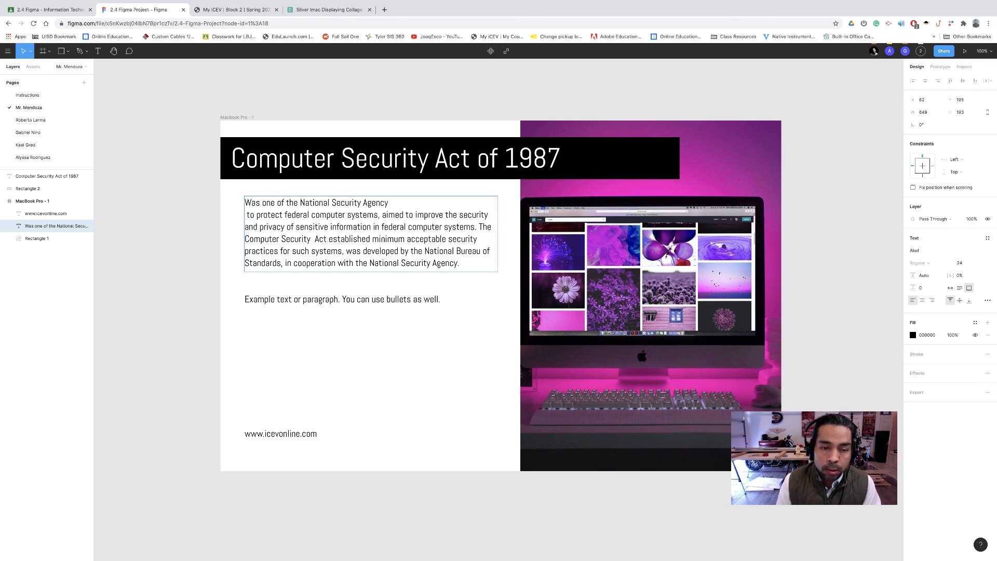
scroll(443, 261, "down", 3)
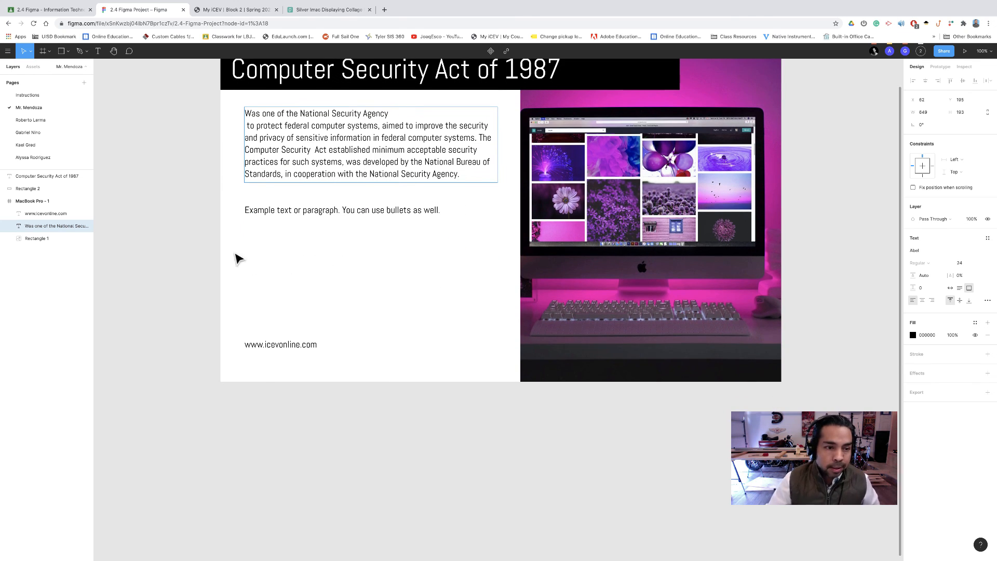
key("Escape")
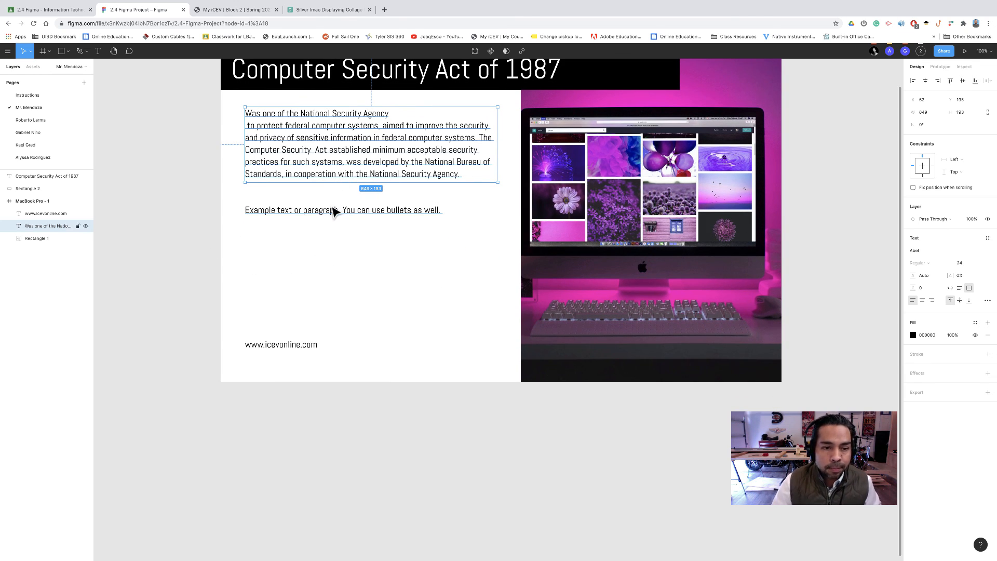
left_click(217, 200)
scroll(332, 224, "up", 3)
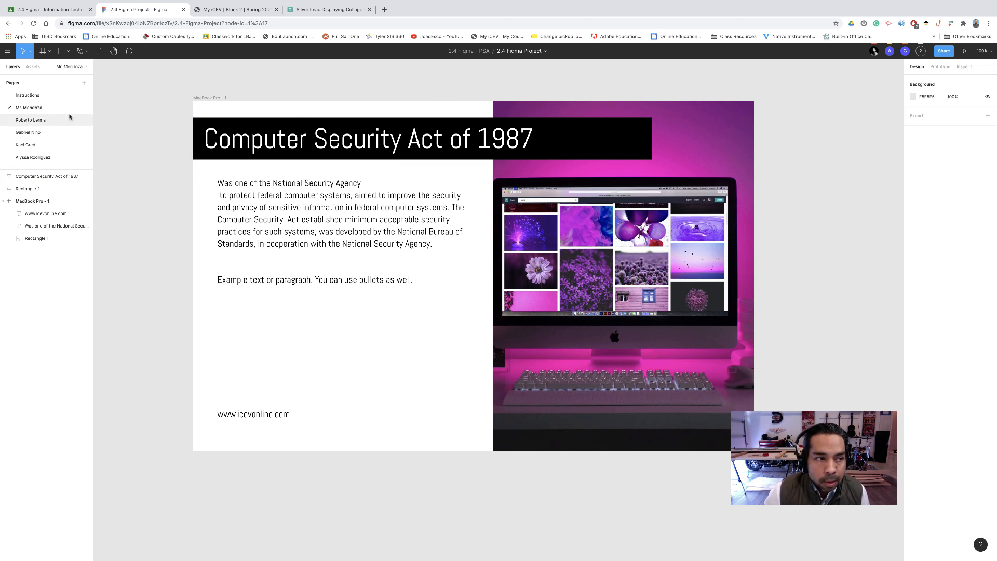
Step: Look through the students' poster pages and the Instructions page, and return to the teacher's Computer Security Act poster
left_click(38, 132)
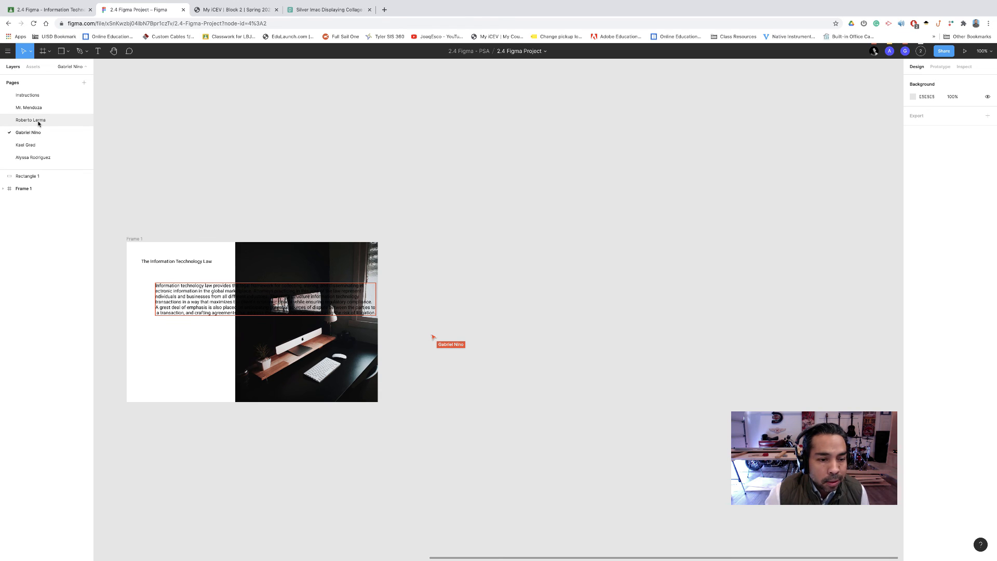
left_click(39, 122)
left_click(34, 107)
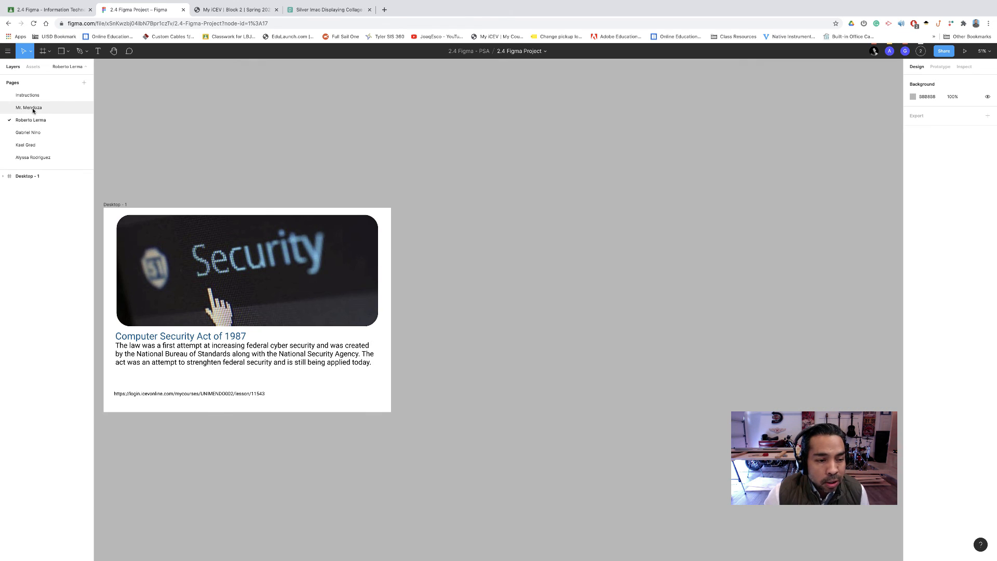
left_click(35, 97)
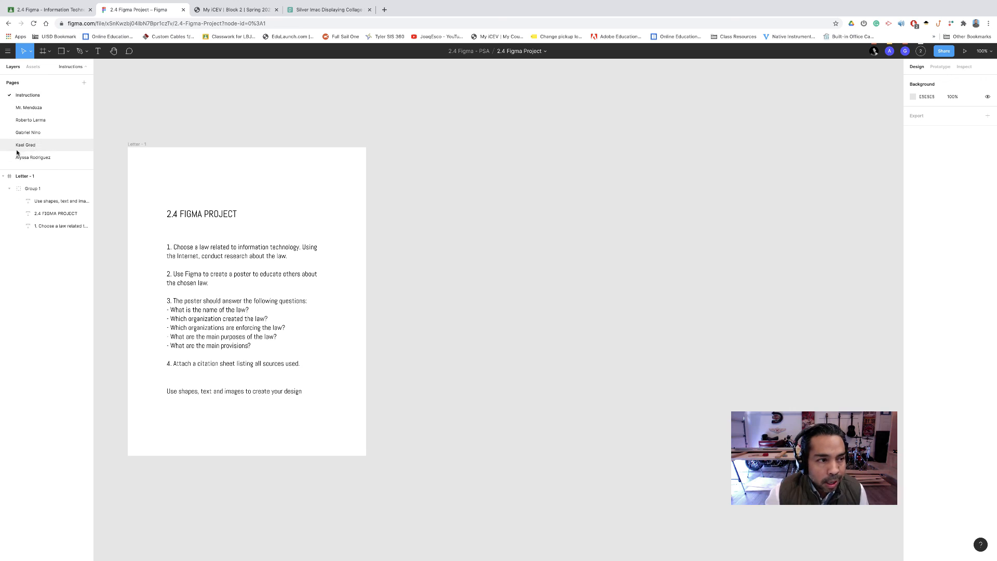
left_click(30, 144)
left_click(35, 108)
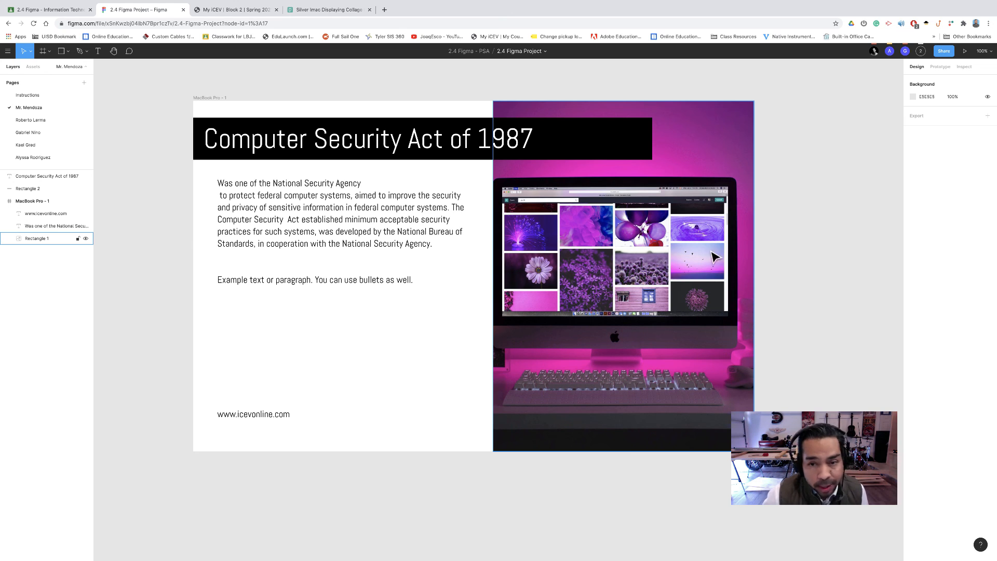
scroll(790, 251, "left", 1)
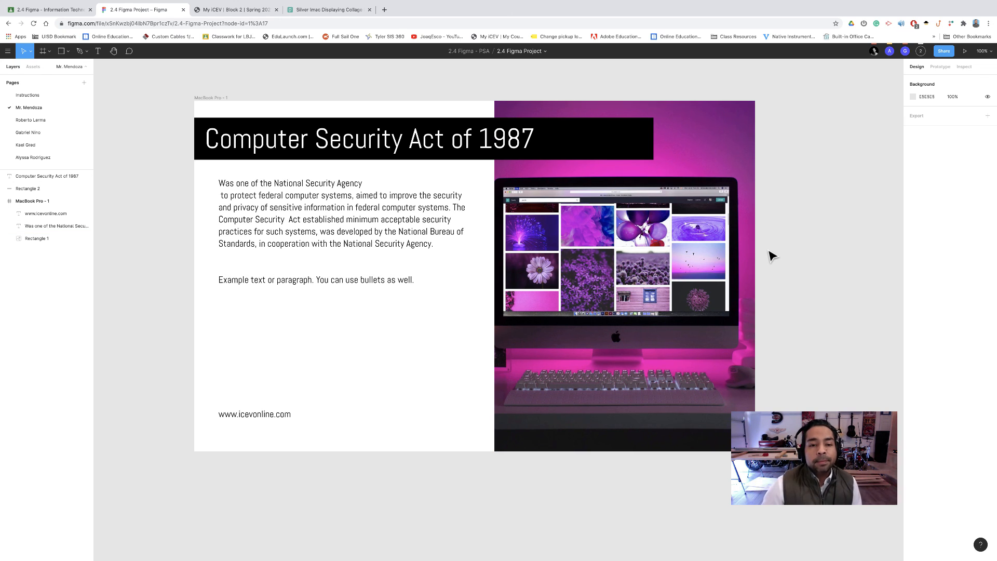